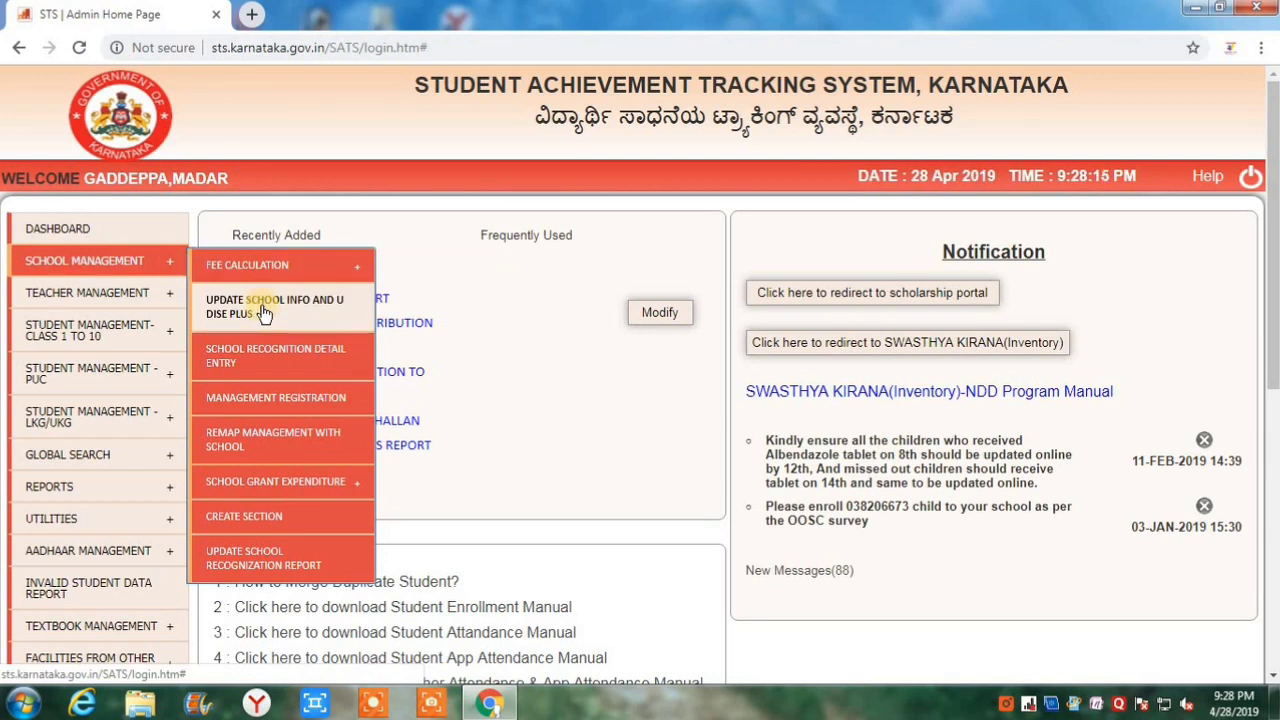
Open the school info and U-DISE Plus page, and open the A(I) School Particular form under Section 1
{"action": "left_click", "coordinate": [263, 312]}
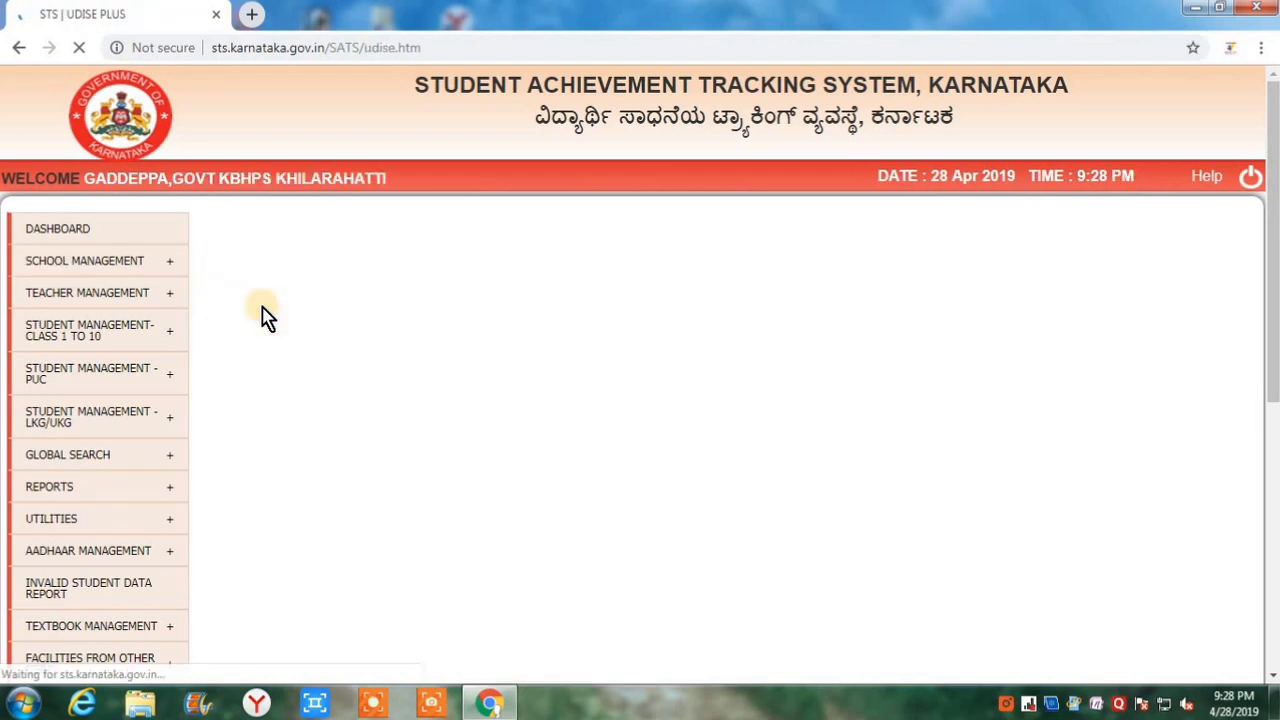
{"action": "scroll", "coordinate": [265, 315], "scroll_direction": "down", "scroll_amount": 1}
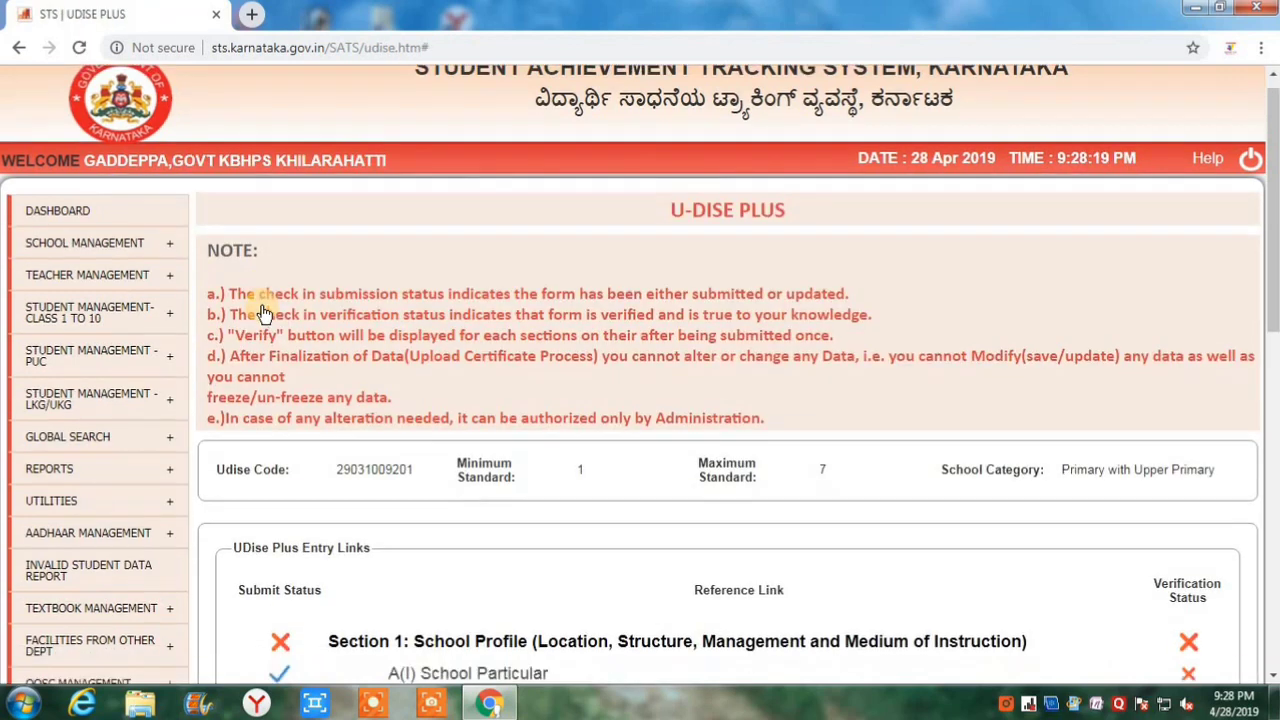
{"action": "scroll", "coordinate": [263, 313], "scroll_direction": "down", "scroll_amount": 3}
{"action": "scroll", "coordinate": [263, 313], "scroll_direction": "down", "scroll_amount": 3}
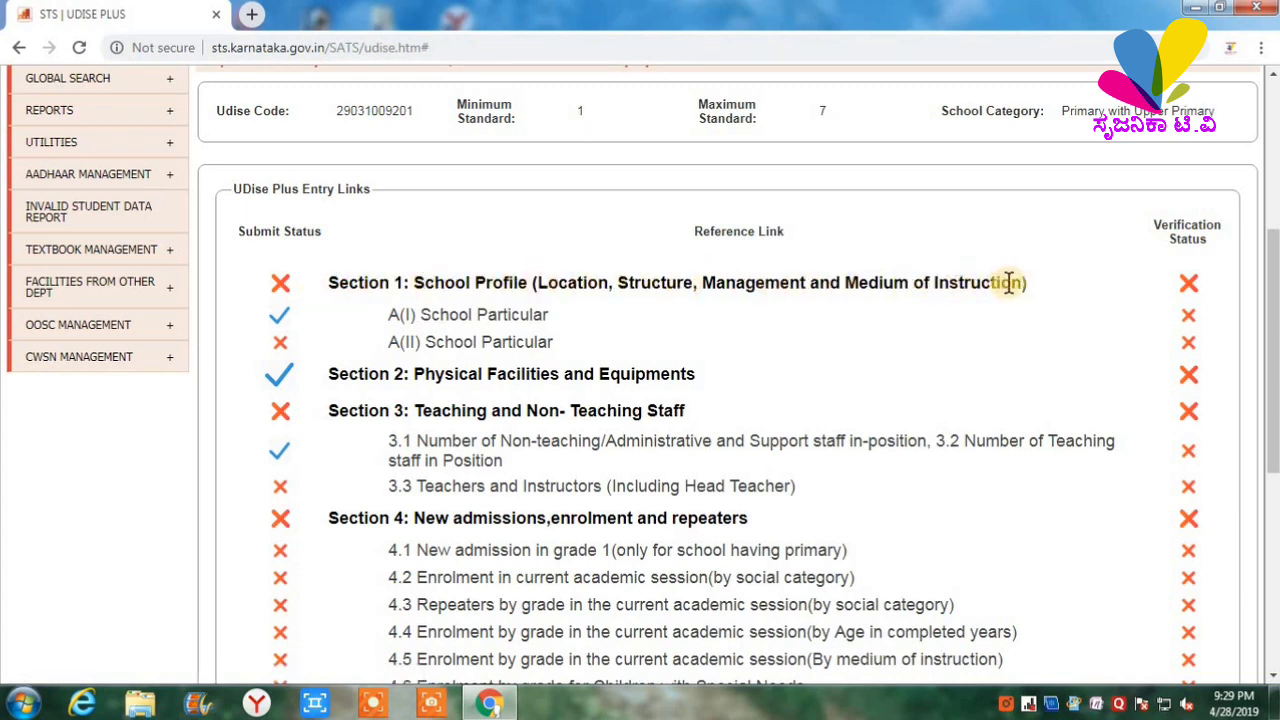
{"action": "left_click", "coordinate": [503, 316]}
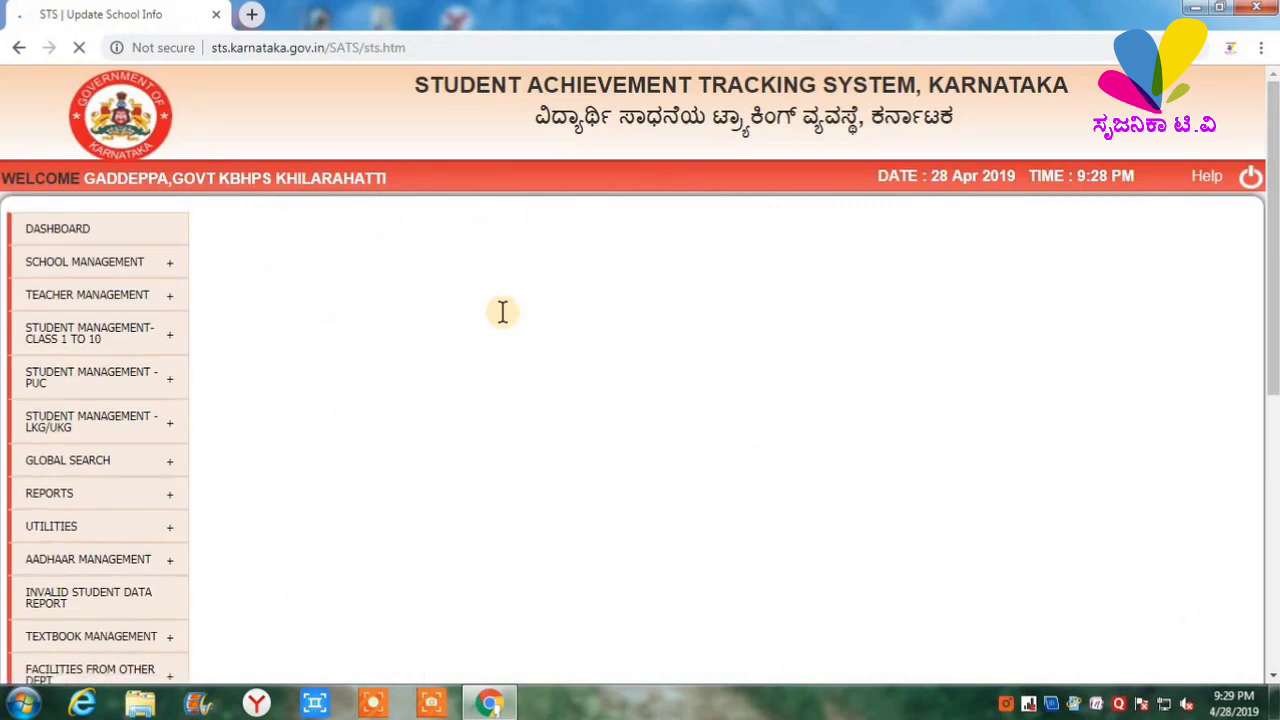
Check the School Details fields and look through the choices offered for 1.12 Municipality without changing the selection
{"action": "scroll", "coordinate": [503, 312], "scroll_direction": "down", "scroll_amount": 3}
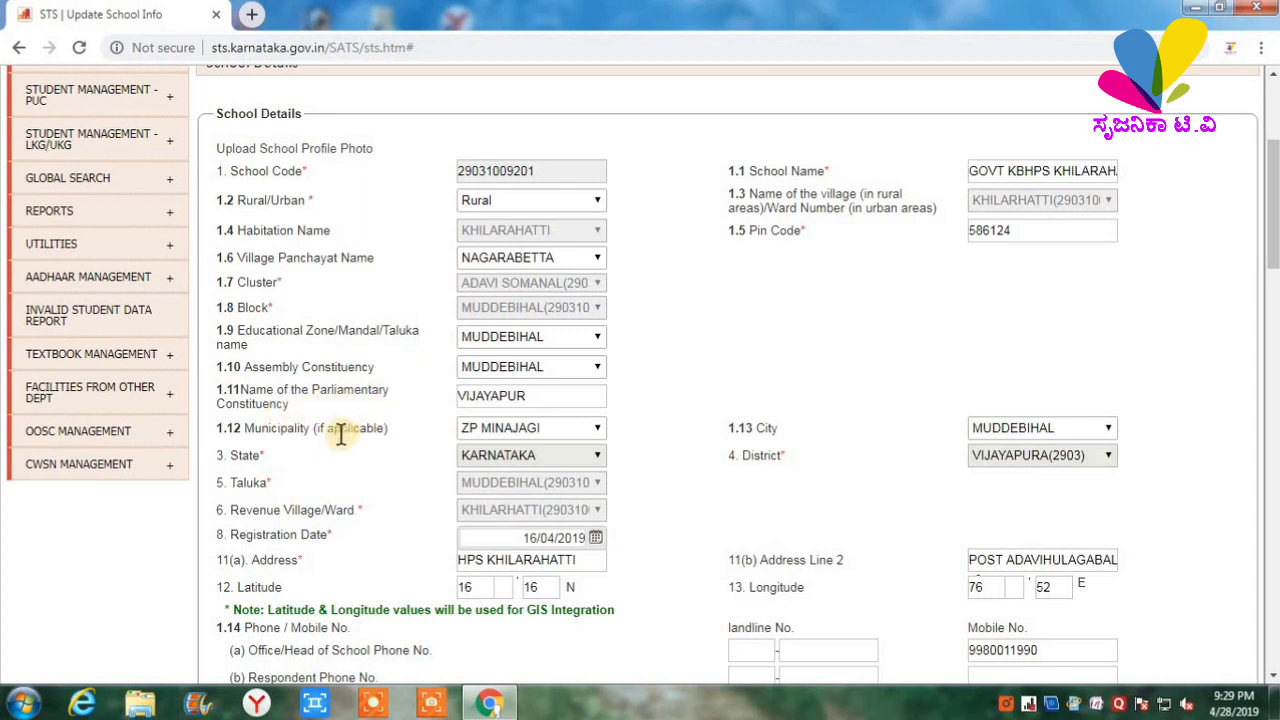
{"action": "left_click", "coordinate": [510, 435]}
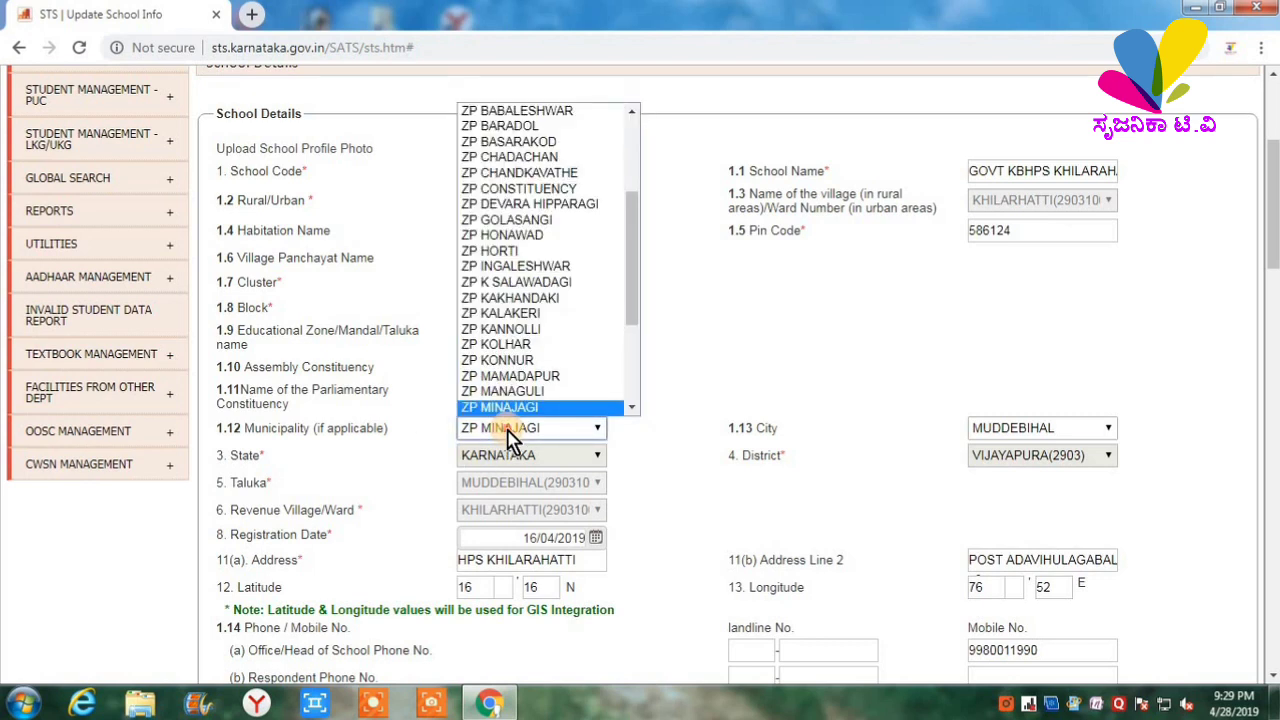
{"action": "left_click", "coordinate": [510, 440]}
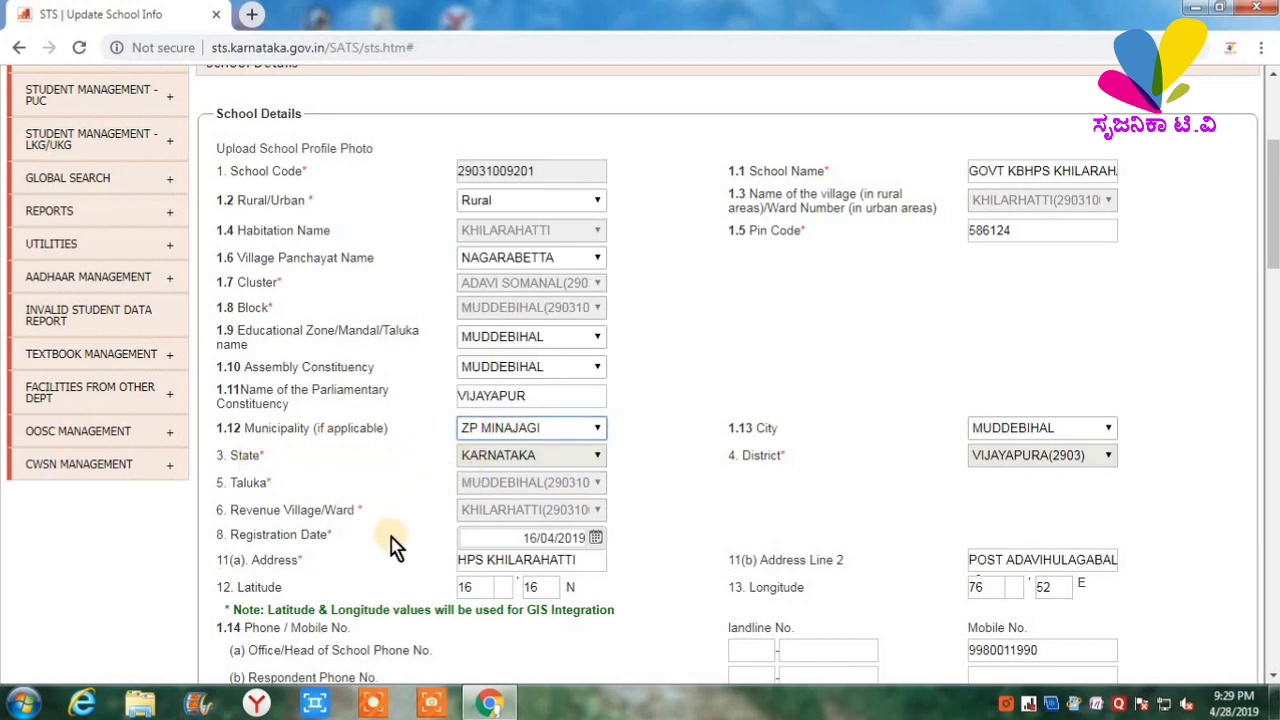
Review the contact, Category and Languages sections through the last academic year details, dismissing the Windows colour-scheme prompt, and return to School Details
{"action": "scroll", "coordinate": [375, 566], "scroll_direction": "down", "scroll_amount": 5}
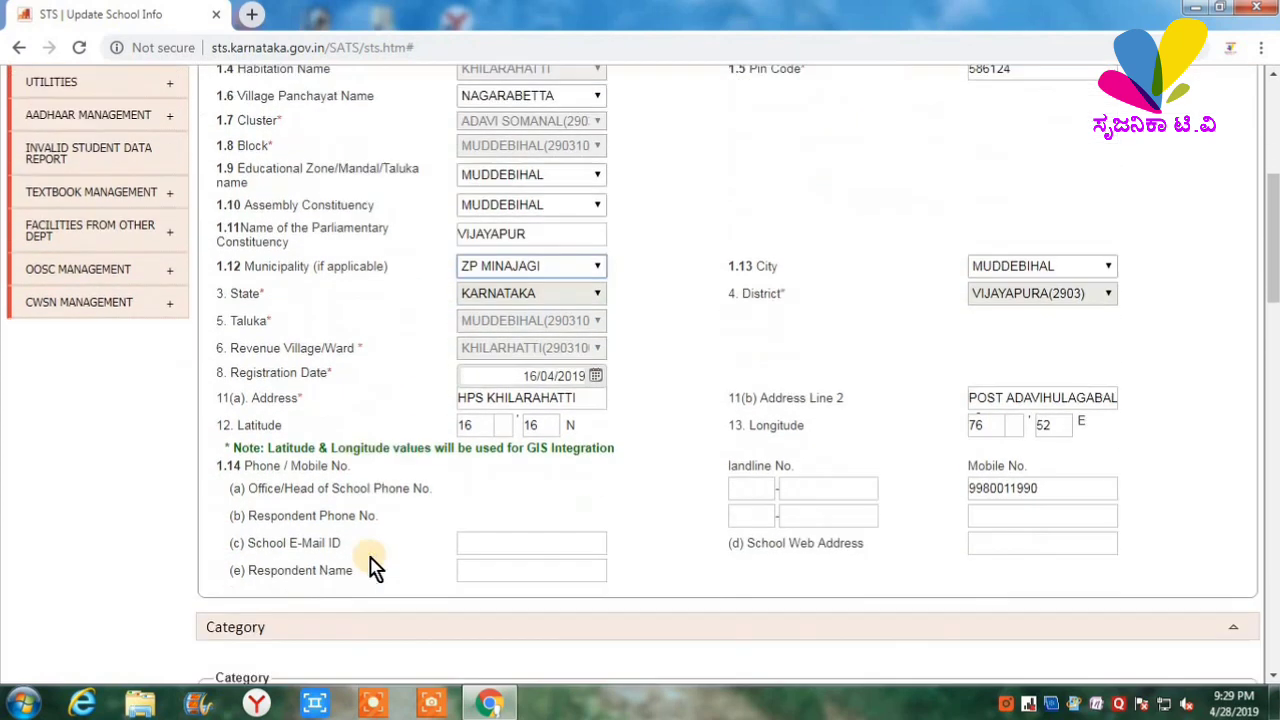
{"action": "scroll", "coordinate": [375, 566], "scroll_direction": "down", "scroll_amount": 3}
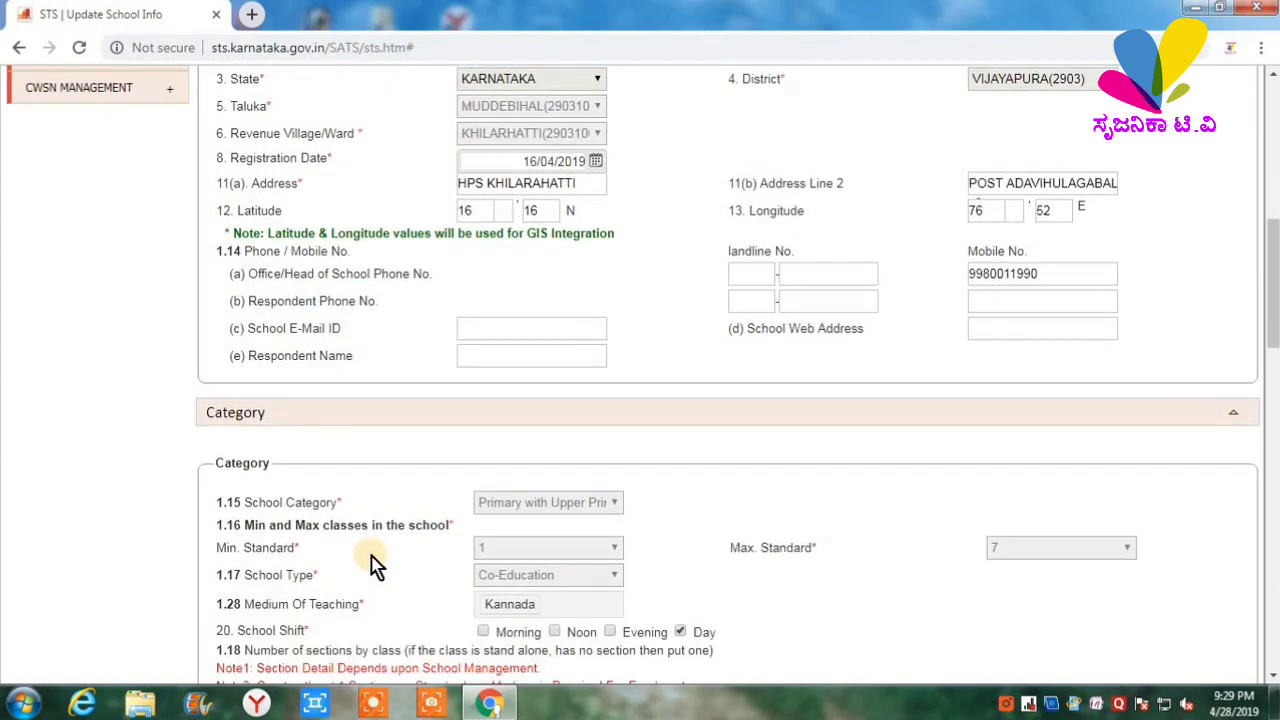
{"action": "scroll", "coordinate": [375, 566], "scroll_direction": "down", "scroll_amount": 4}
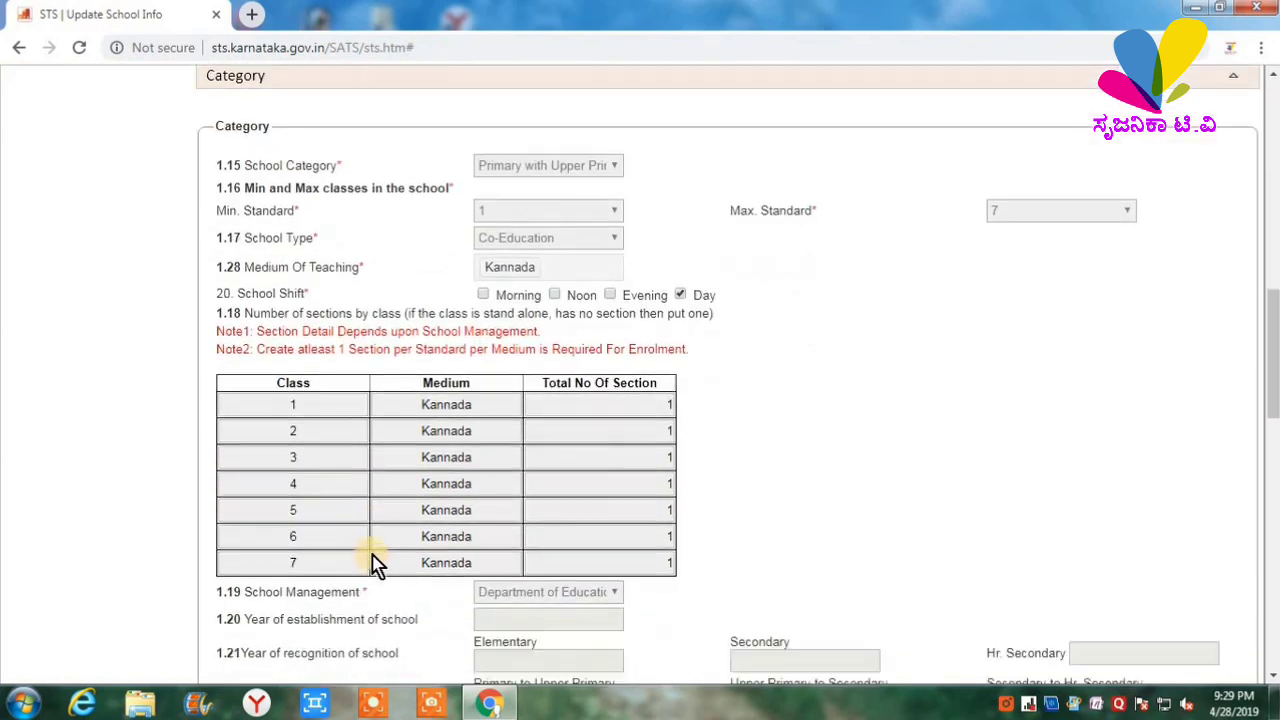
{"action": "scroll", "coordinate": [375, 566], "scroll_direction": "down", "scroll_amount": 1}
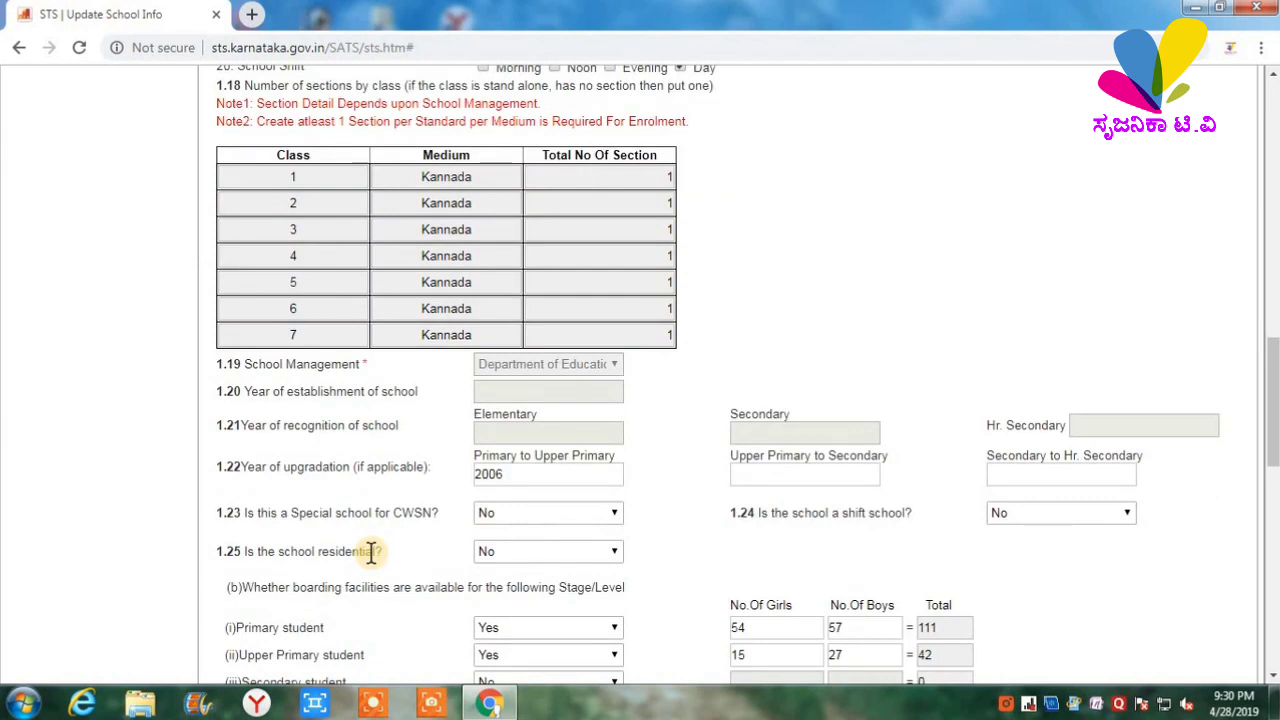
{"action": "scroll", "coordinate": [370, 553], "scroll_direction": "down", "scroll_amount": 2}
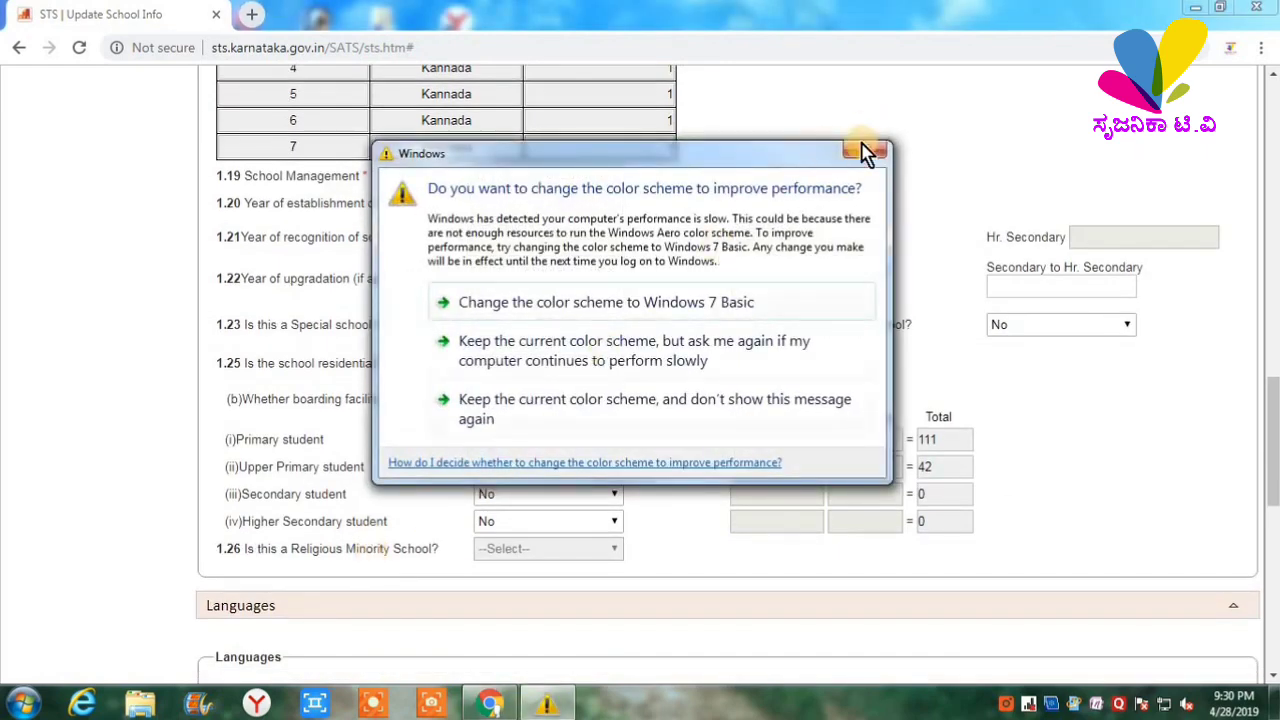
{"action": "left_click", "coordinate": [865, 152]}
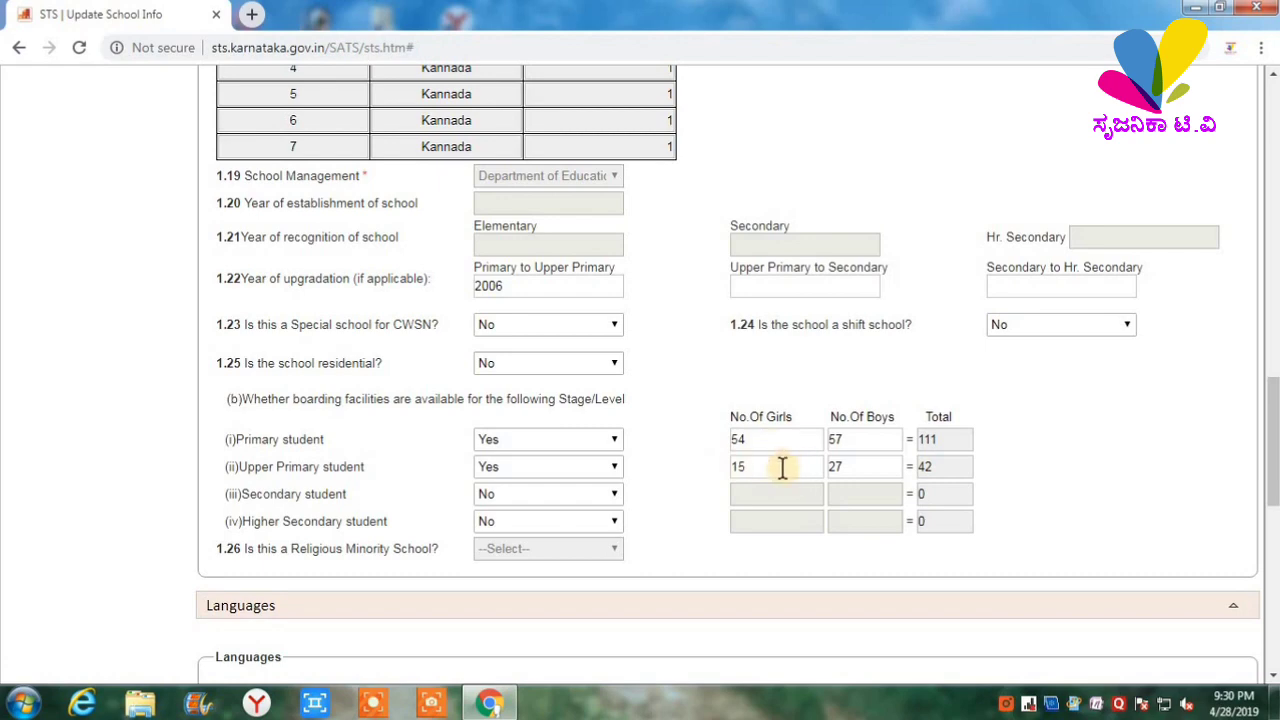
{"action": "scroll", "coordinate": [770, 479], "scroll_direction": "down", "scroll_amount": 5}
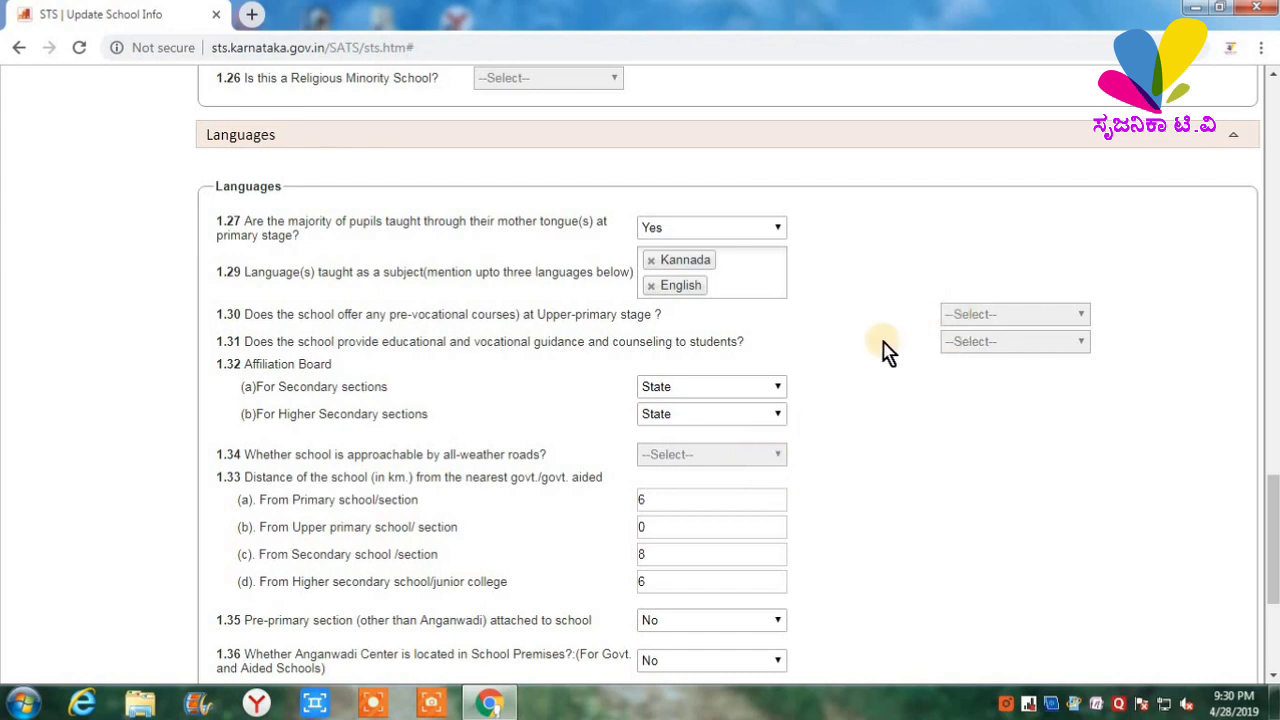
{"action": "scroll", "coordinate": [860, 372], "scroll_direction": "down", "scroll_amount": 1}
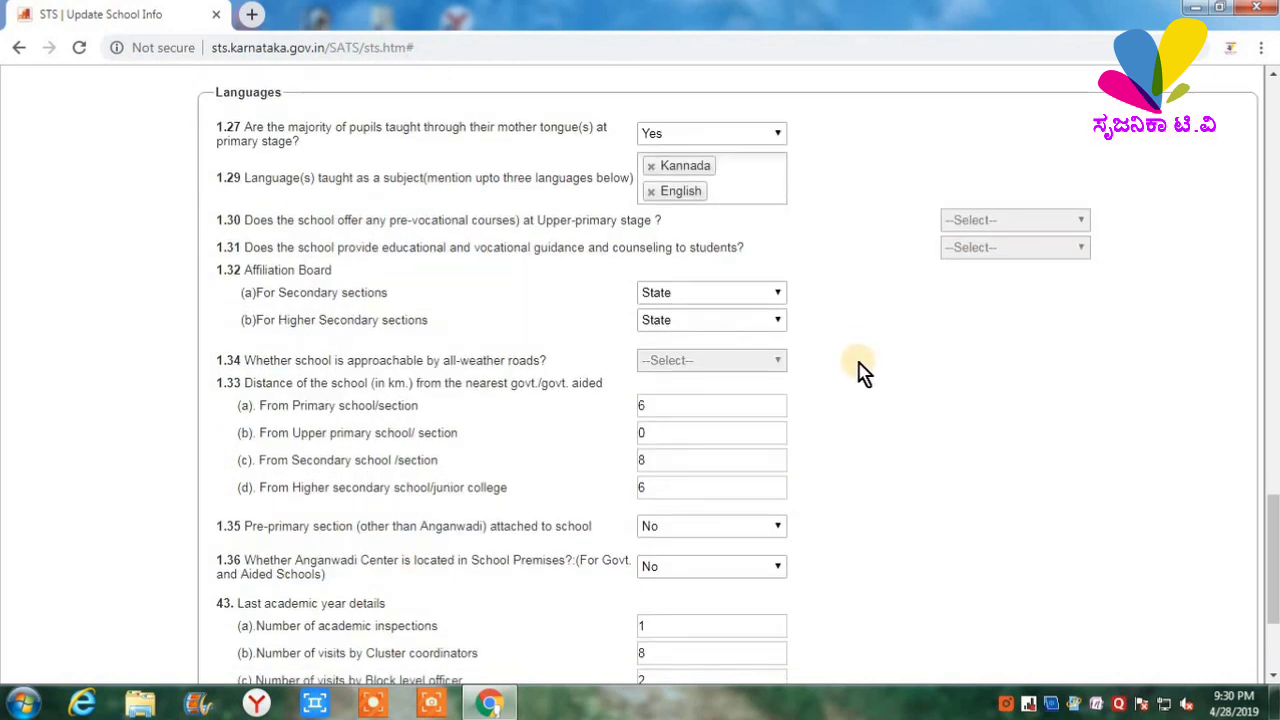
{"action": "scroll", "coordinate": [860, 372], "scroll_direction": "down", "scroll_amount": 2}
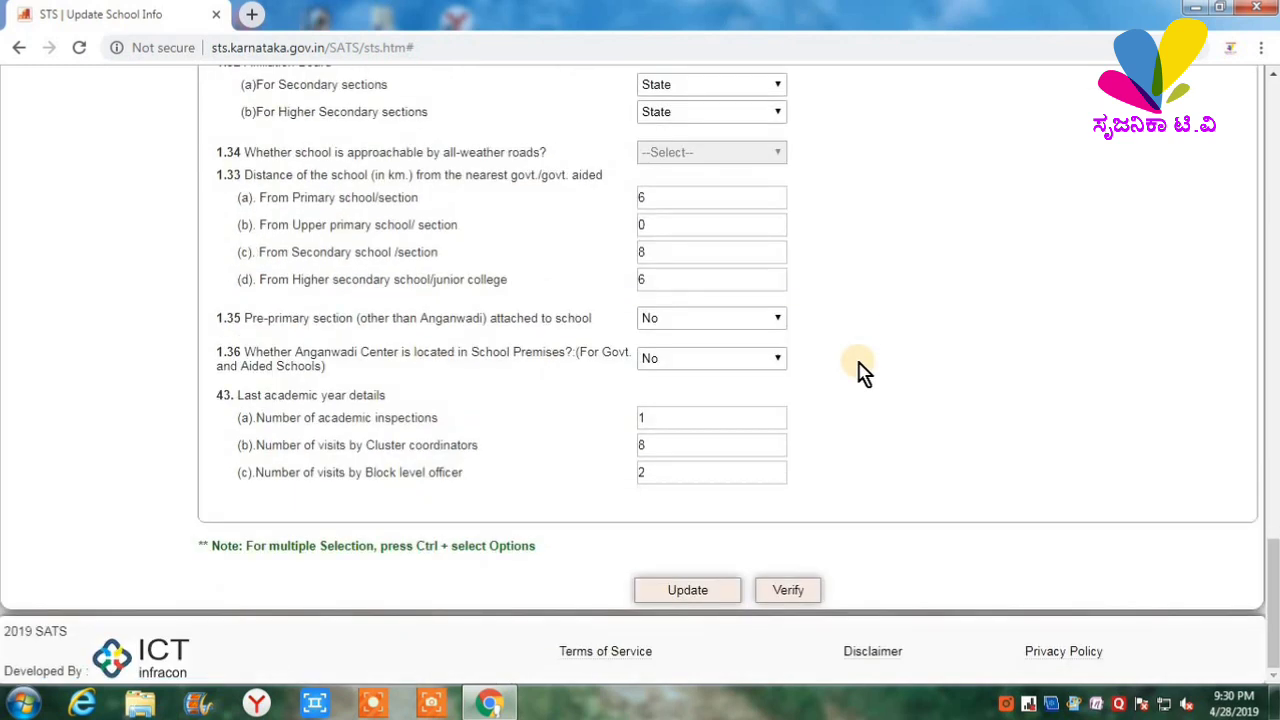
{"action": "scroll", "coordinate": [862, 372], "scroll_direction": "up", "scroll_amount": 20}
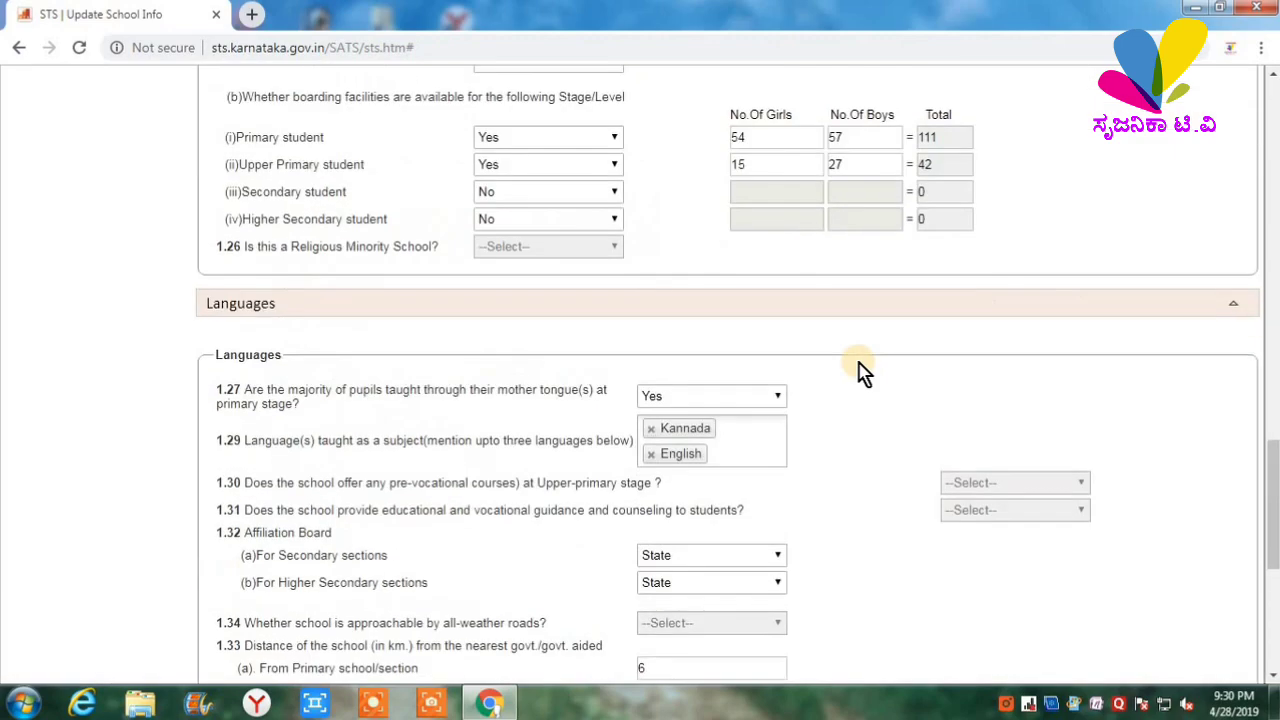
{"action": "scroll", "coordinate": [857, 371], "scroll_direction": "up", "scroll_amount": 6}
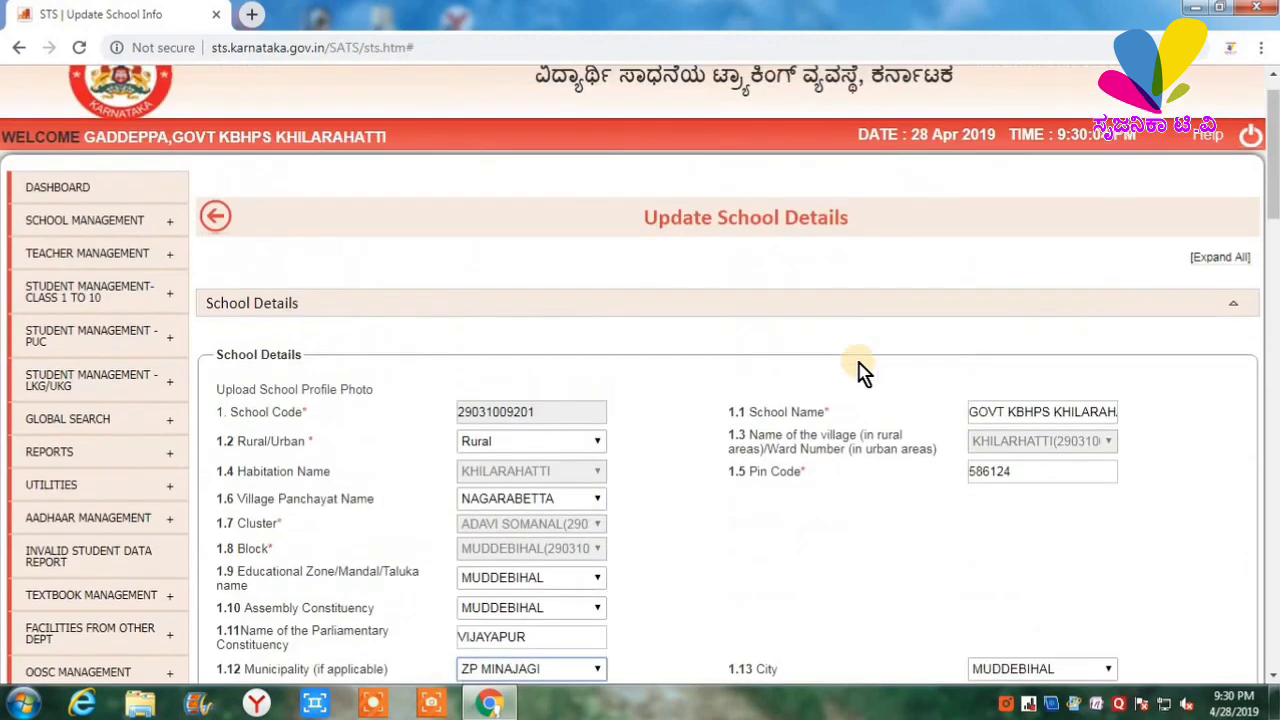
{"action": "scroll", "coordinate": [1140, 305], "scroll_direction": "down", "scroll_amount": 1}
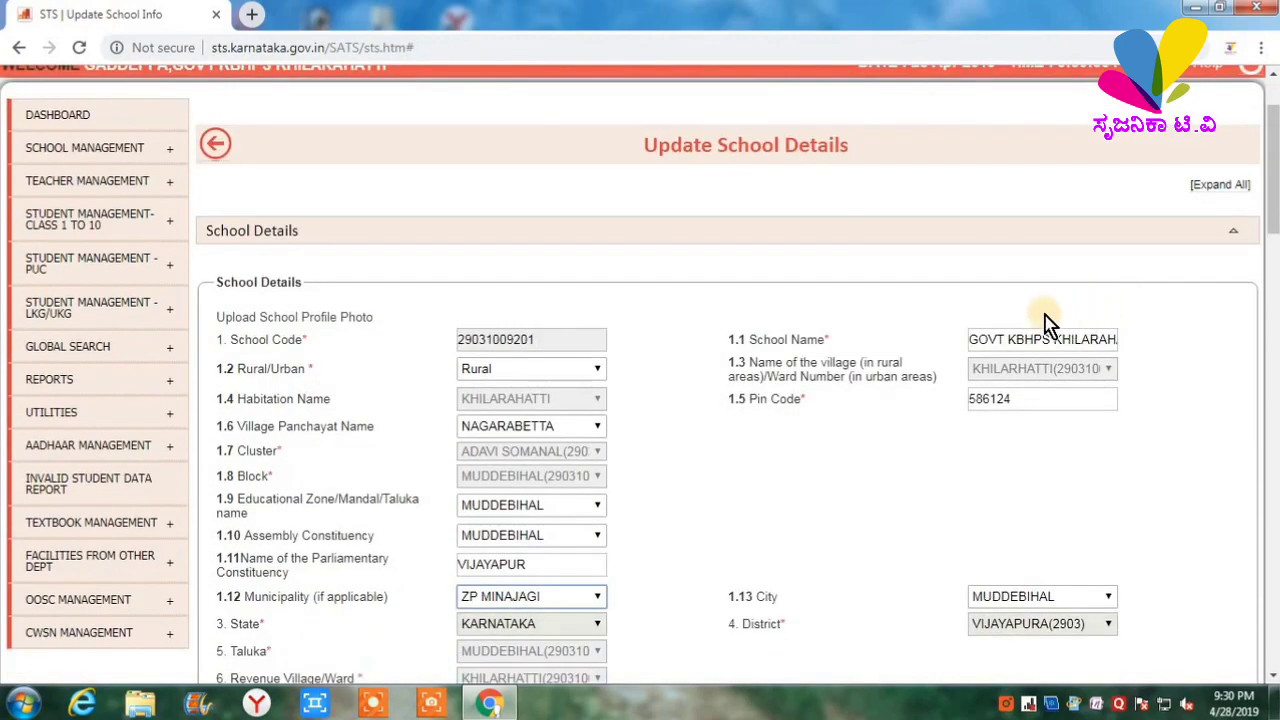
{"action": "scroll", "coordinate": [1003, 320], "scroll_direction": "up", "scroll_amount": 2}
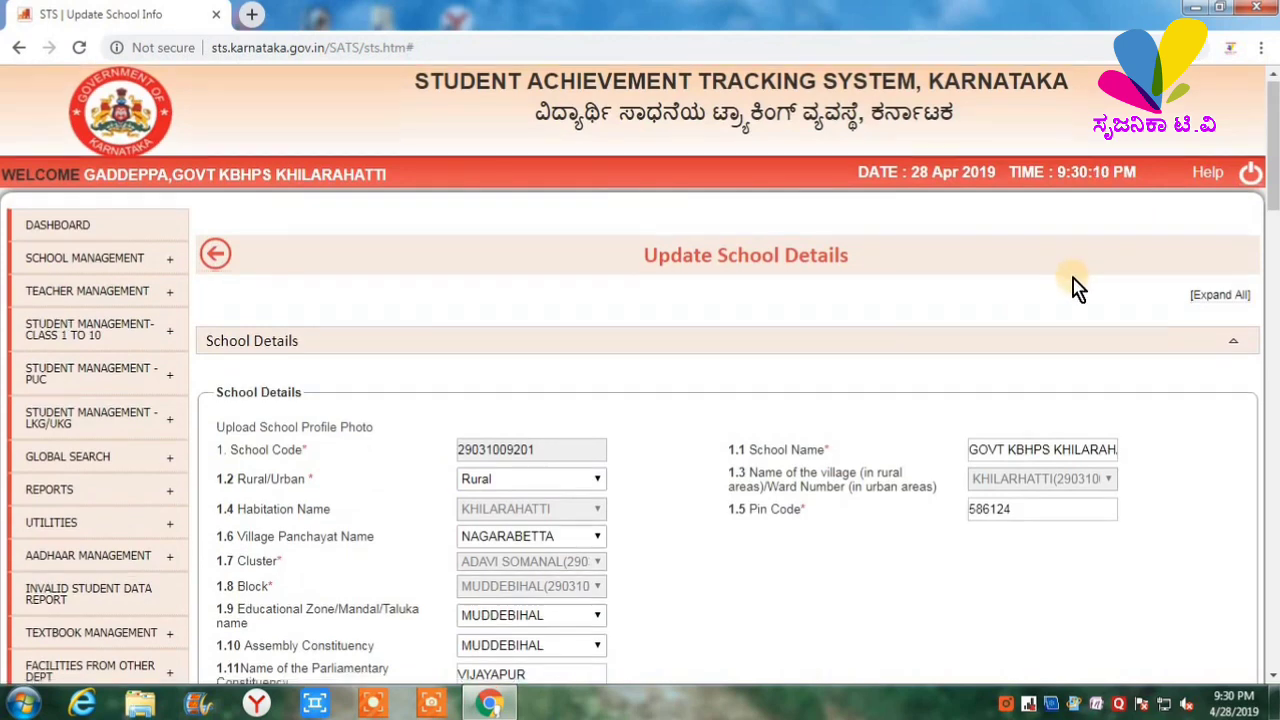
Submit the update of the school details at the end of the form and confirm it
{"action": "scroll", "coordinate": [1080, 287], "scroll_direction": "down", "scroll_amount": 3}
{"action": "scroll", "coordinate": [1077, 287], "scroll_direction": "down", "scroll_amount": 6}
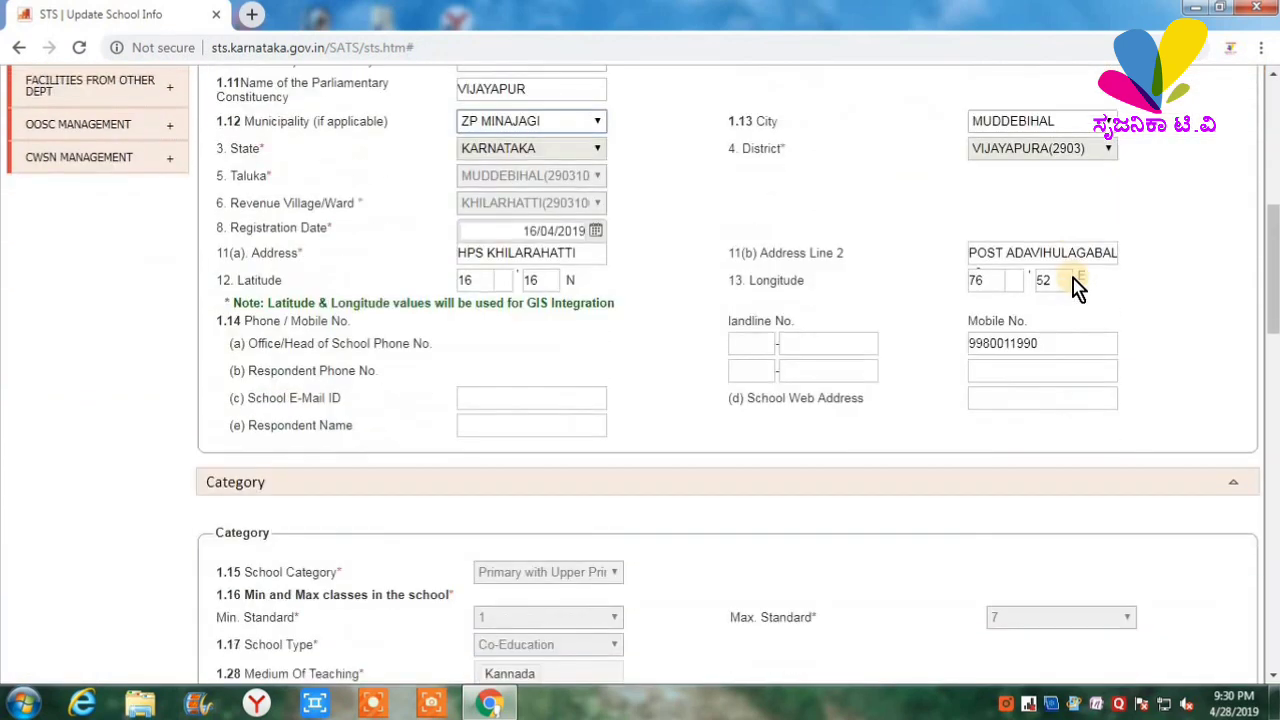
{"action": "scroll", "coordinate": [1077, 287], "scroll_direction": "down", "scroll_amount": 13}
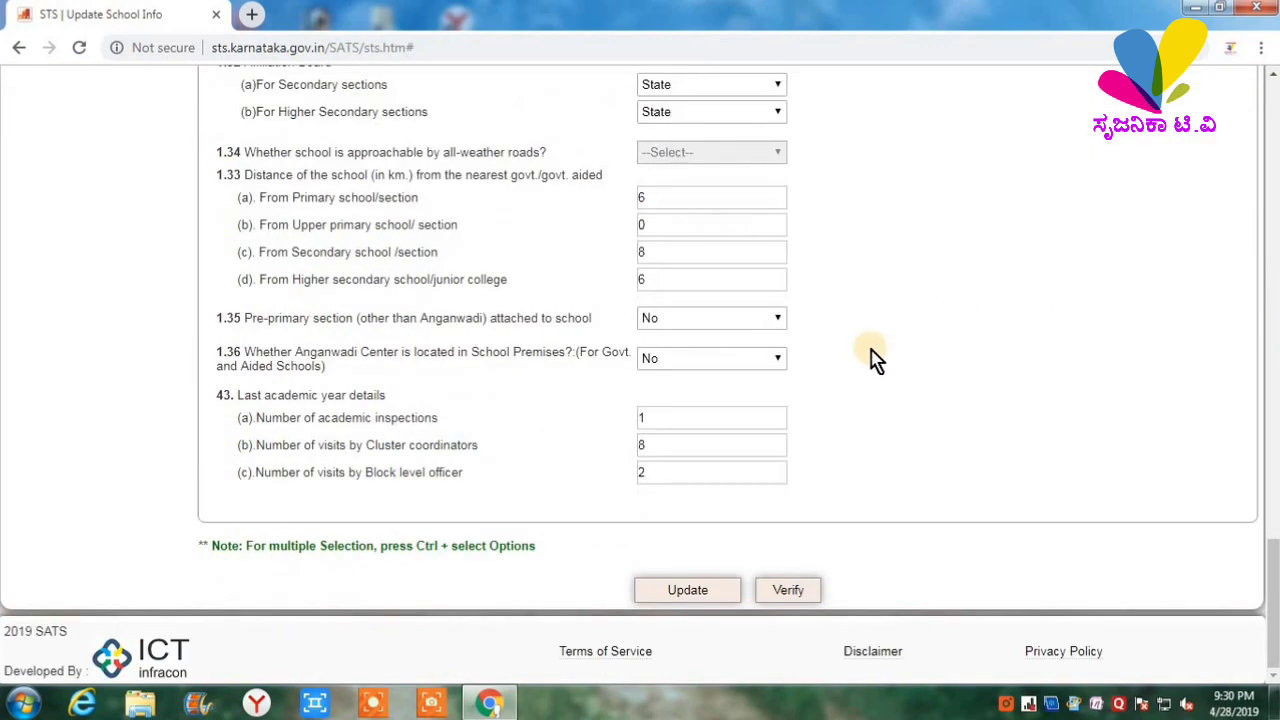
{"action": "left_click", "coordinate": [670, 588]}
{"action": "left_click", "coordinate": [716, 592]}
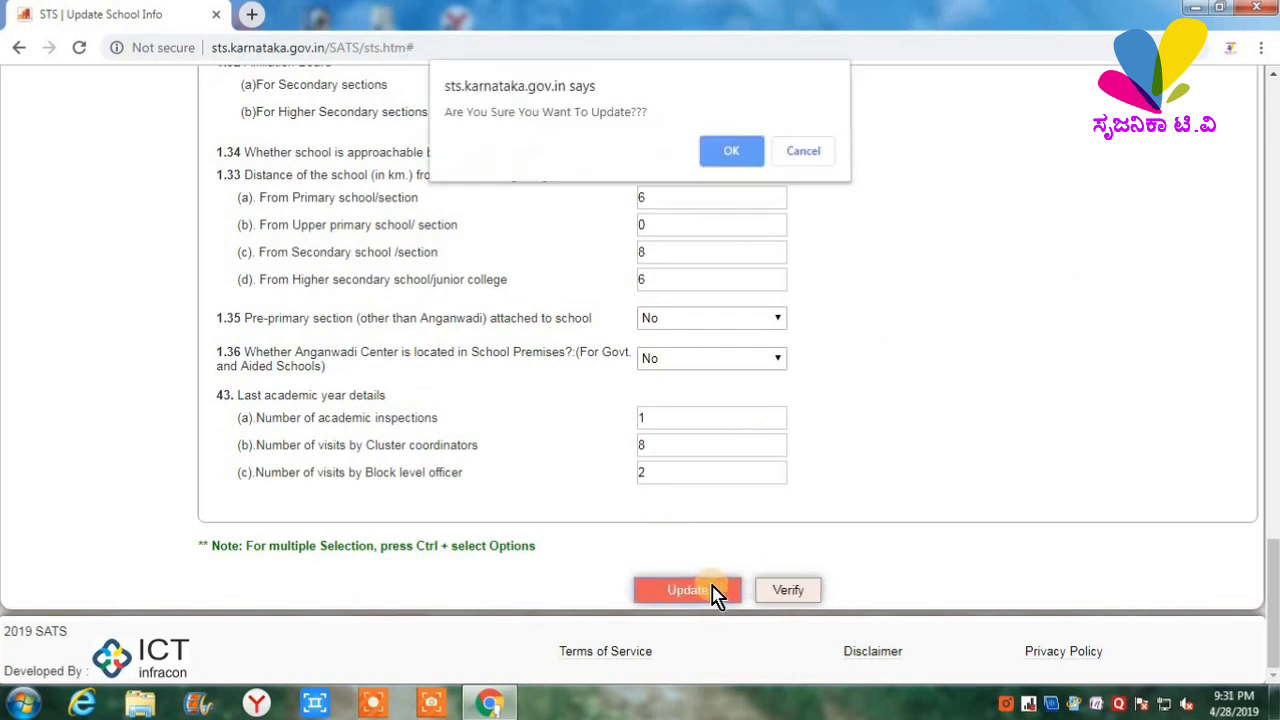
{"action": "left_click", "coordinate": [731, 156]}
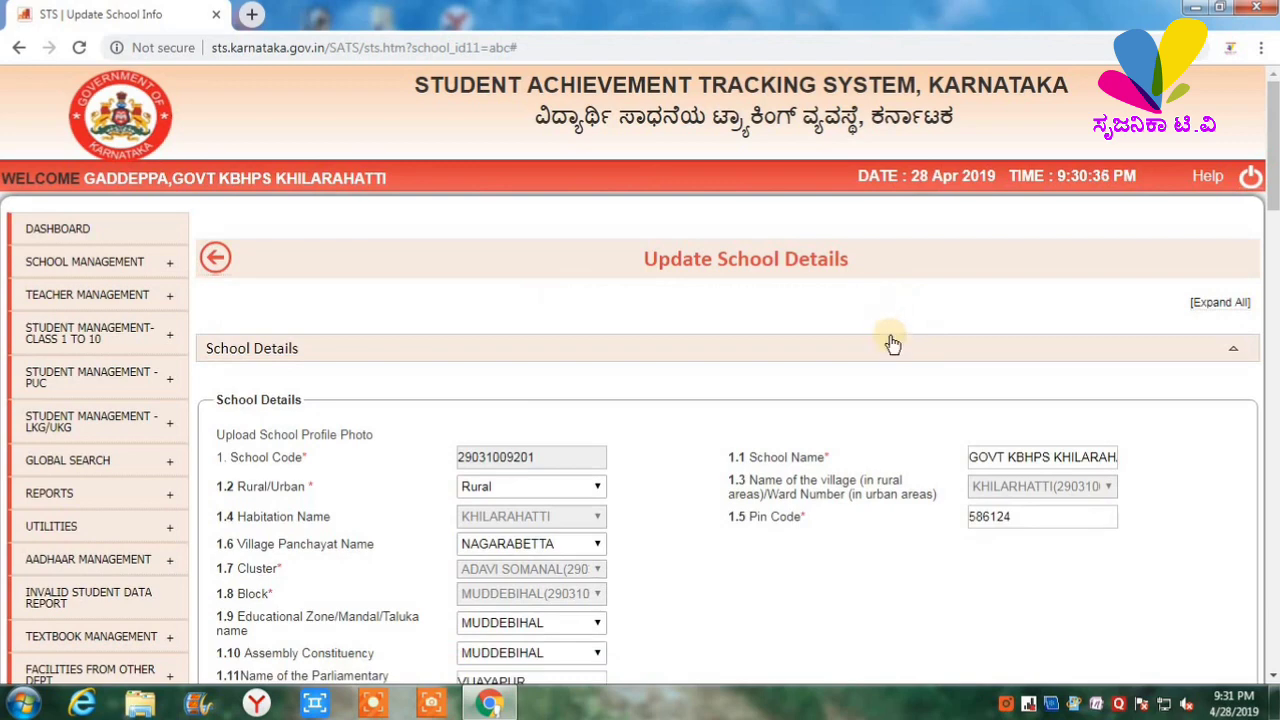
Return to the U-DISE Plus entry links and open the A(II) School Particular form under Section 1
{"action": "left_click", "coordinate": [214, 262]}
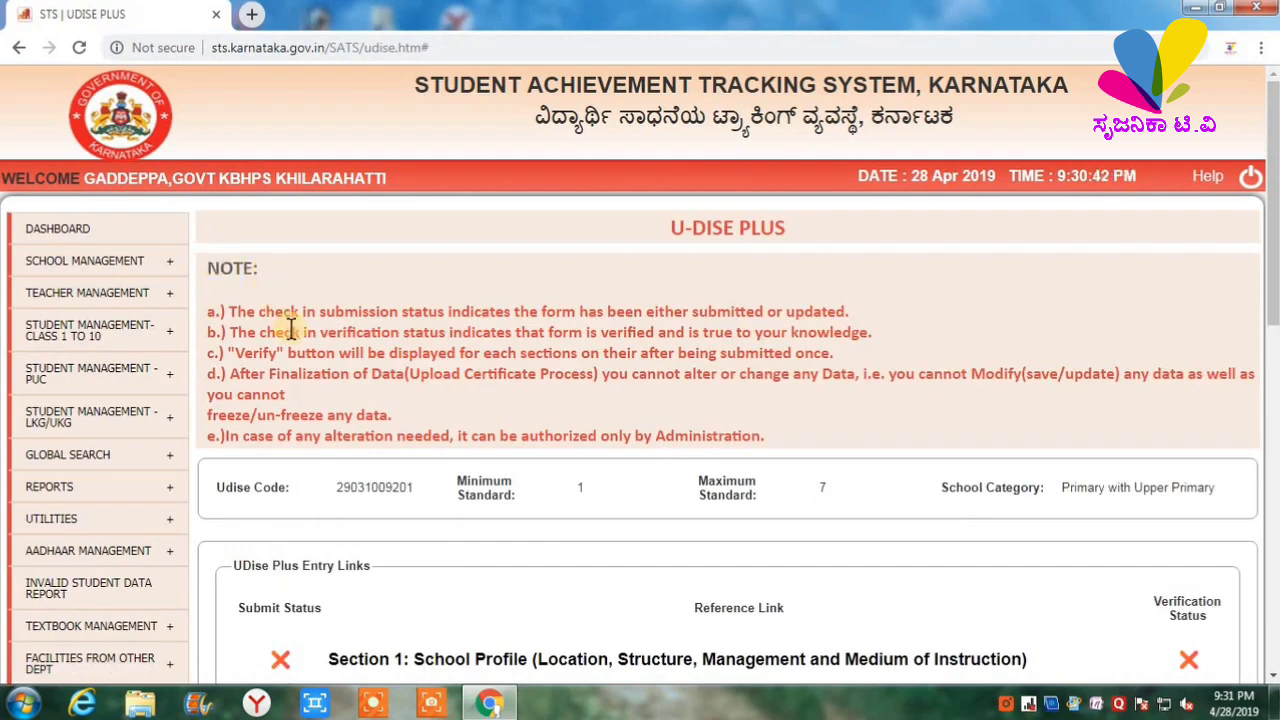
{"action": "scroll", "coordinate": [288, 330], "scroll_direction": "down", "scroll_amount": 3}
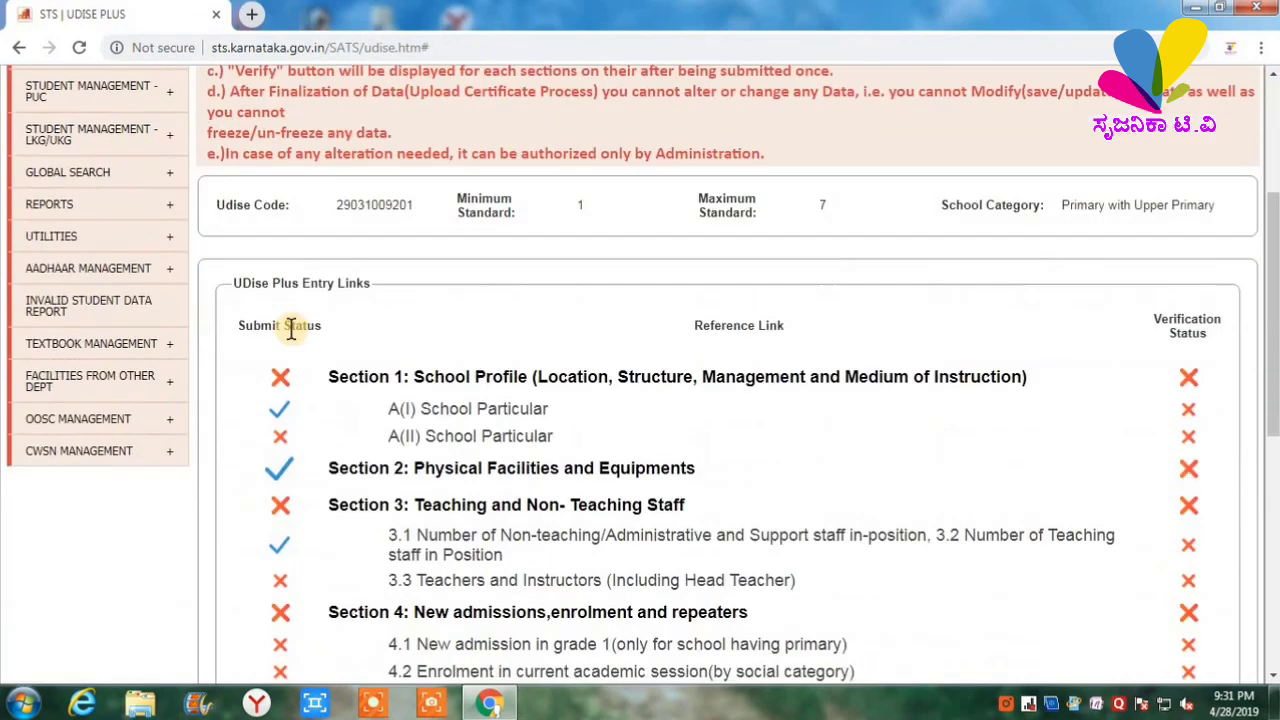
{"action": "left_click", "coordinate": [433, 440]}
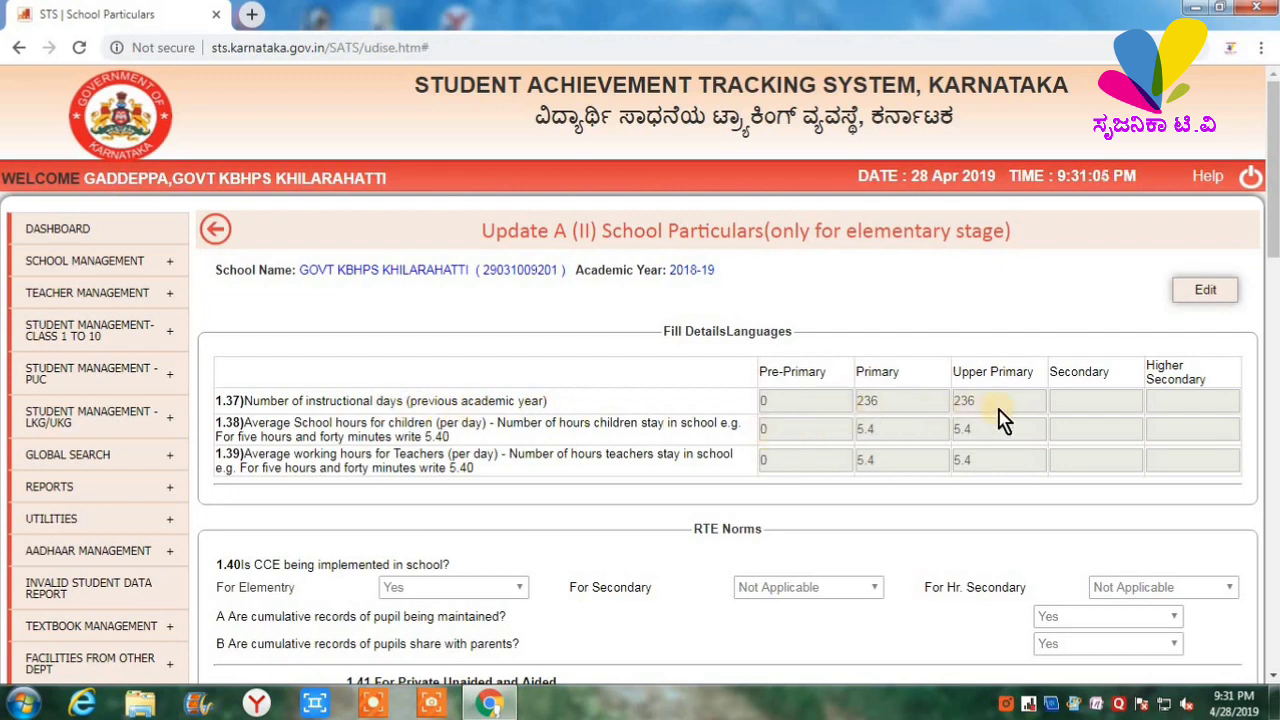
Examine the A(II) form's instructional days, RTE norms, Section 12 and EWS enrolment tables and questions 1.43 to 1.47, dismissing the Windows colour-scheme prompts
{"action": "scroll", "coordinate": [757, 460], "scroll_direction": "down", "scroll_amount": 2}
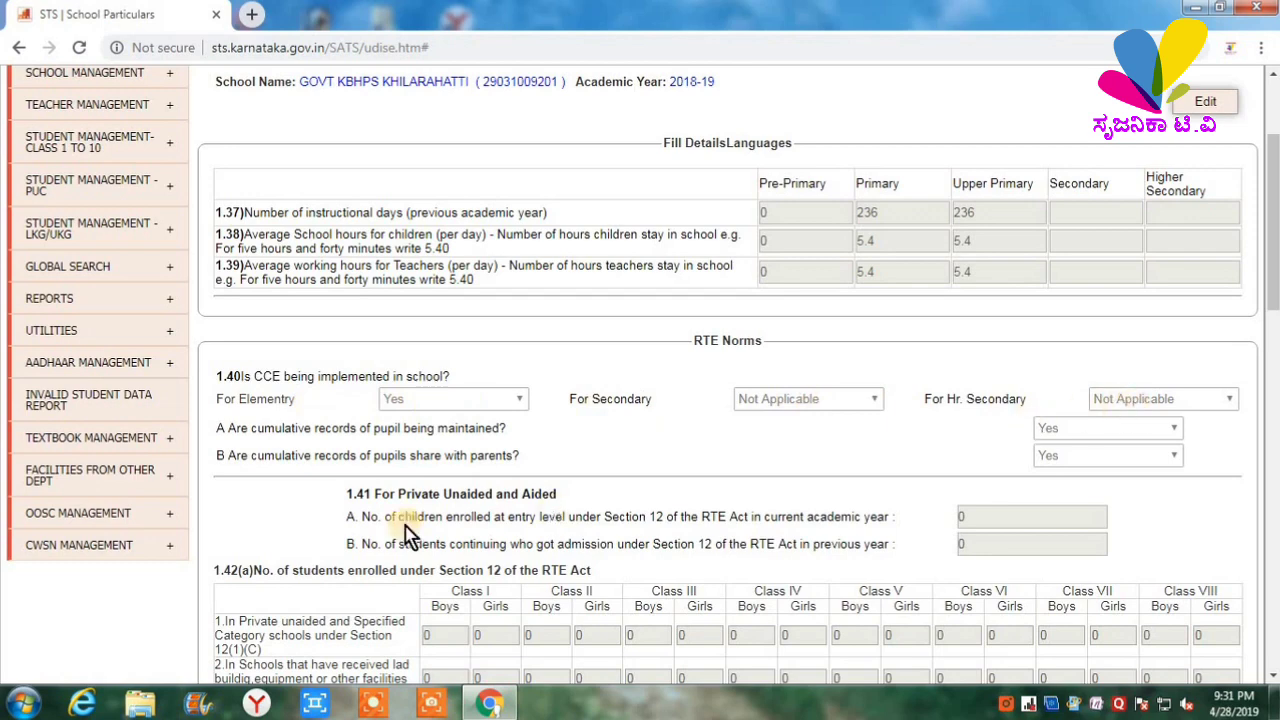
{"action": "scroll", "coordinate": [424, 515], "scroll_direction": "down", "scroll_amount": 1}
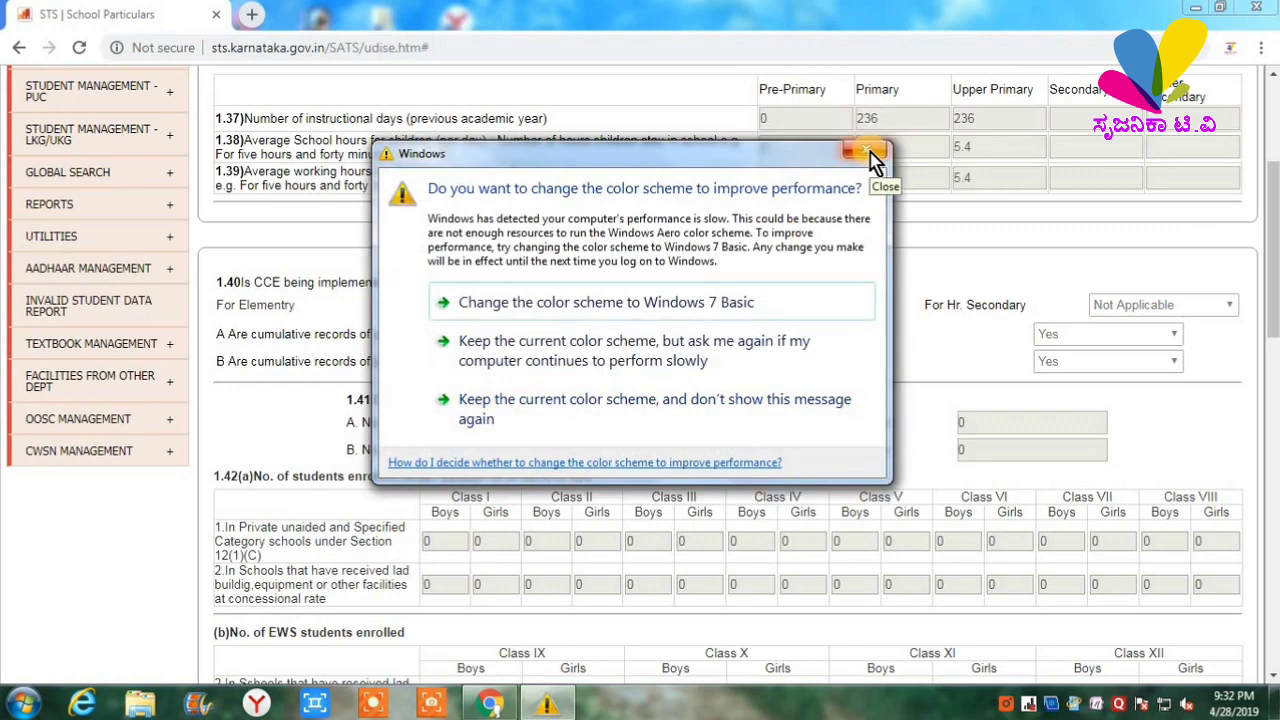
{"action": "left_click", "coordinate": [873, 158]}
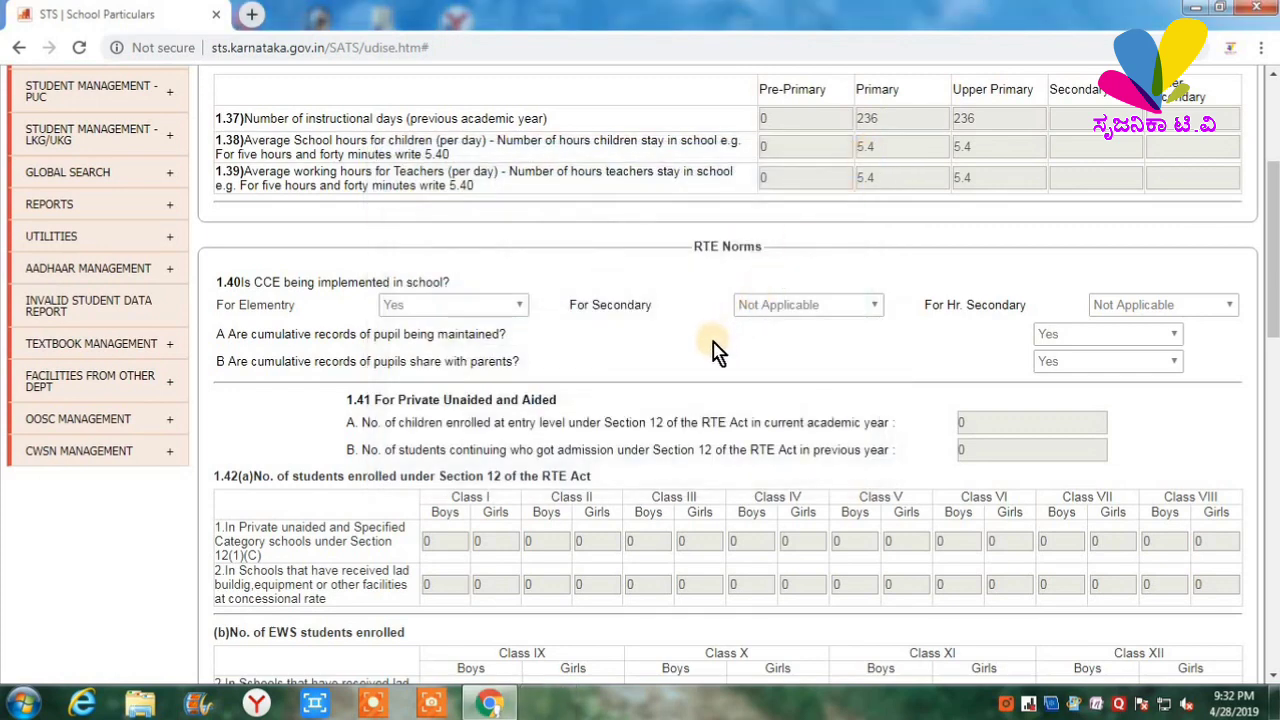
{"action": "scroll", "coordinate": [712, 350], "scroll_direction": "down", "scroll_amount": 1}
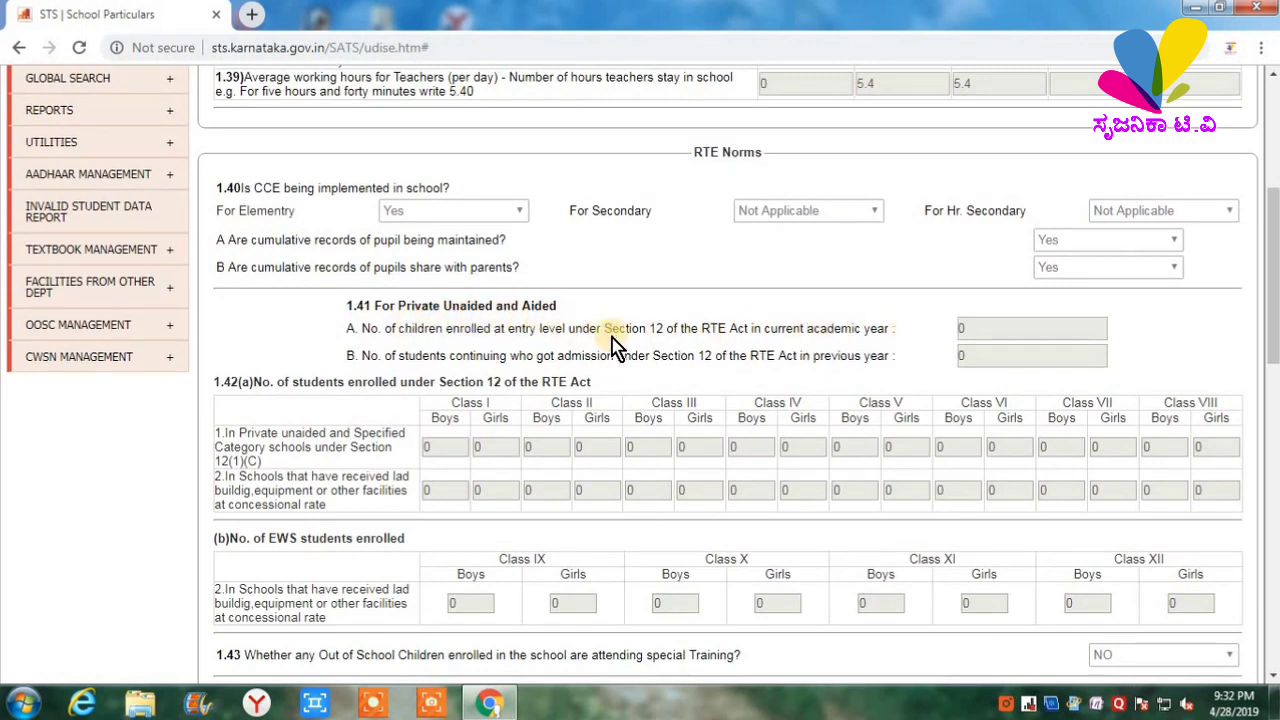
{"action": "scroll", "coordinate": [613, 345], "scroll_direction": "down", "scroll_amount": 1}
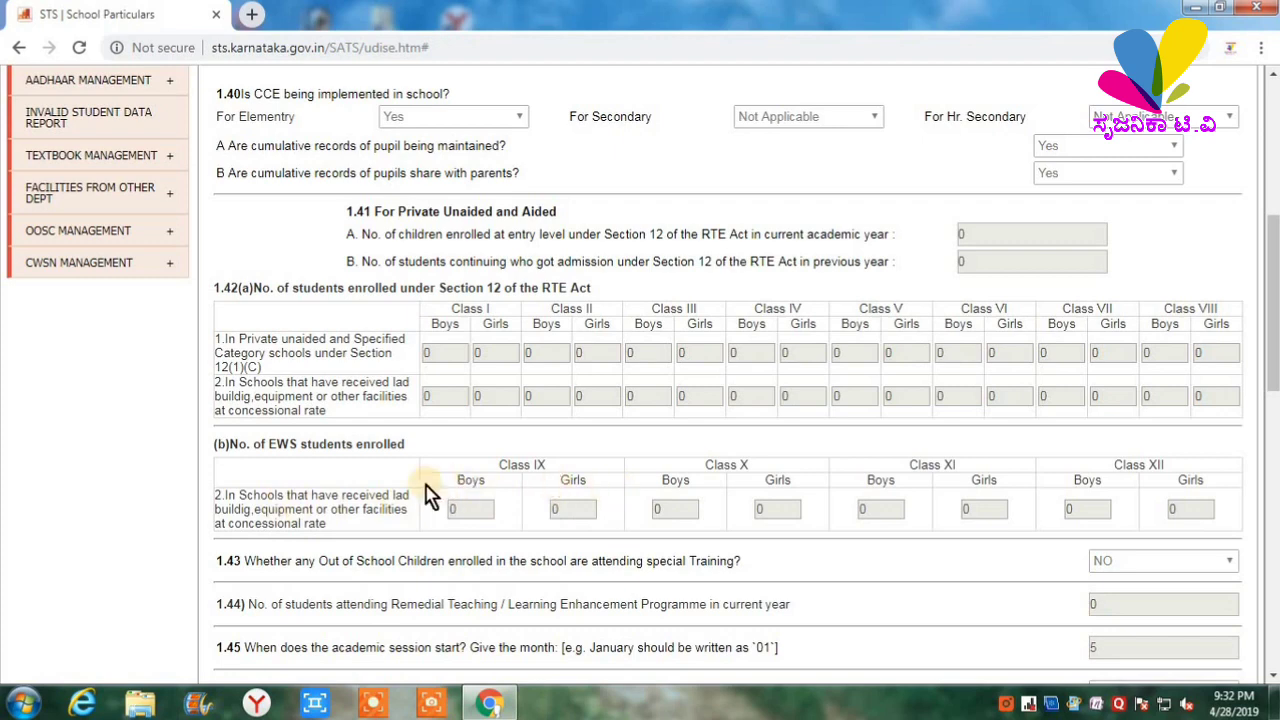
{"action": "scroll", "coordinate": [425, 490], "scroll_direction": "down", "scroll_amount": 1}
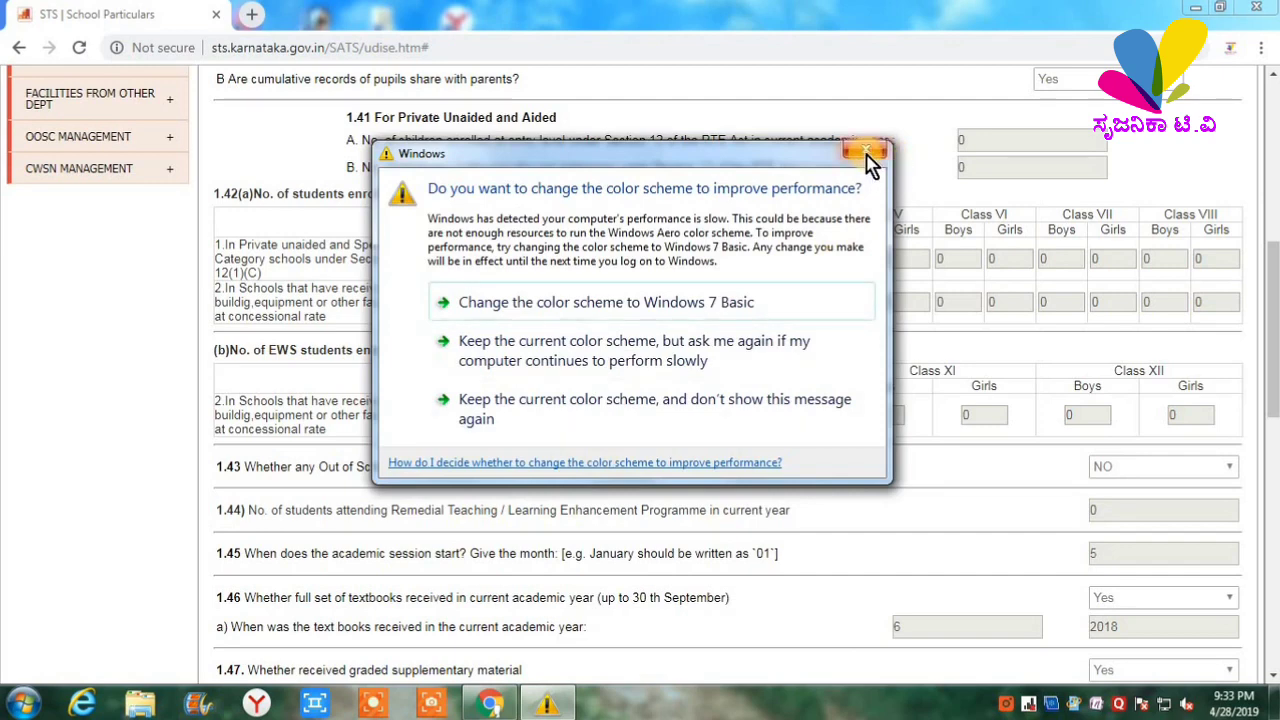
{"action": "left_click", "coordinate": [866, 153]}
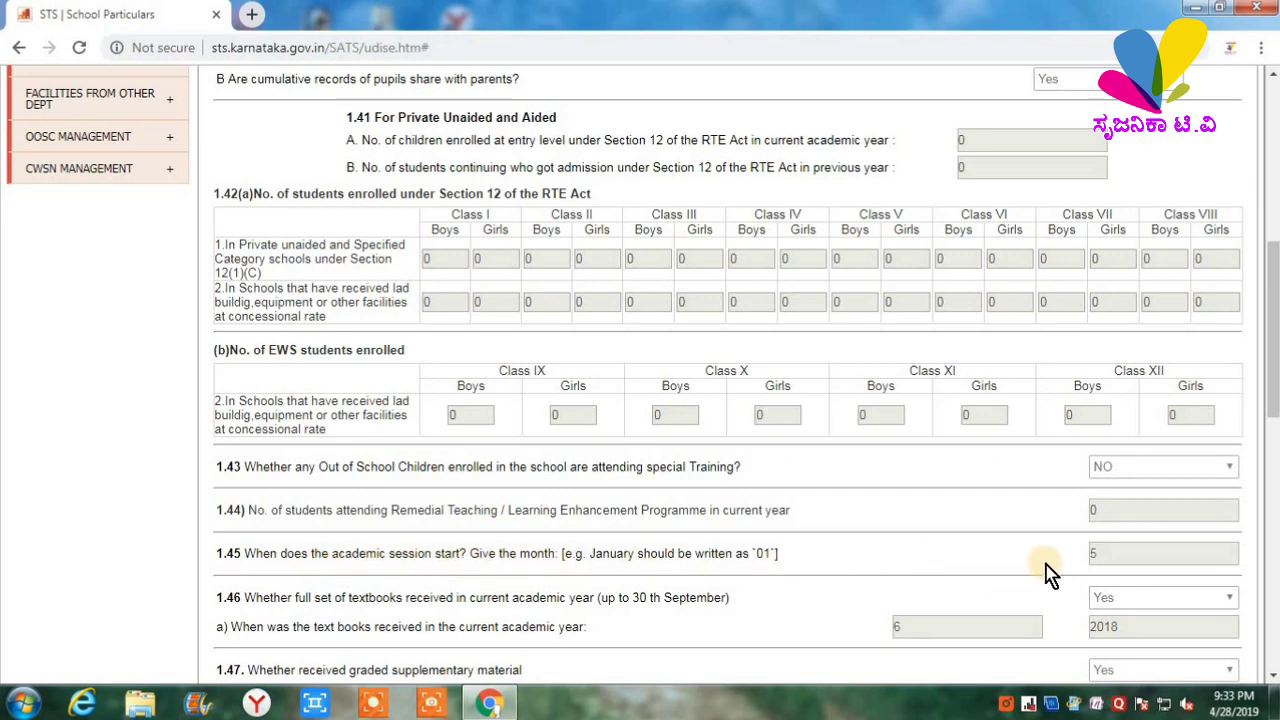
{"action": "double_click", "coordinate": [1094, 556]}
{"action": "type", "text": "6"}
{"action": "key", "text": "BackSpace"}
{"action": "type", "text": "5"}
{"action": "scroll", "coordinate": [893, 645], "scroll_direction": "down", "scroll_amount": 1}
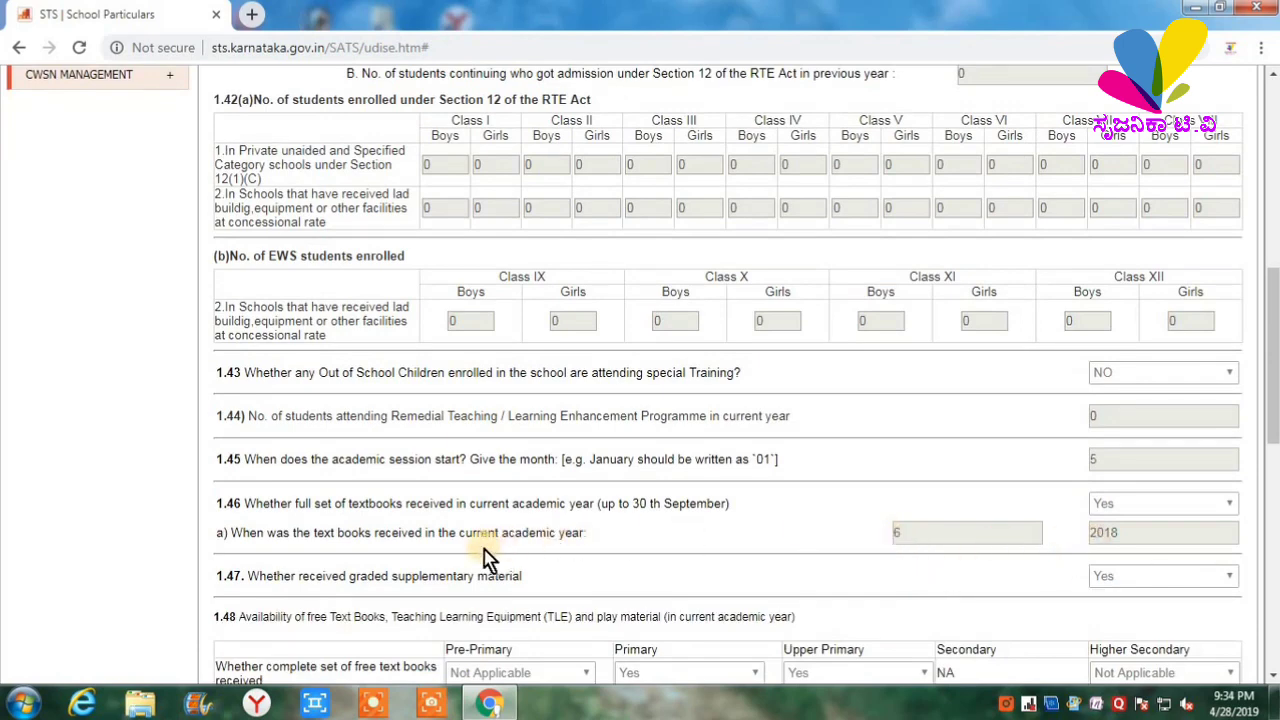
Examine questions 1.48 to 1.50 on free textbooks, school visits and the SMC, dismissing the Windows colour-scheme prompts and suppressing further ones
{"action": "scroll", "coordinate": [486, 560], "scroll_direction": "down", "scroll_amount": 2}
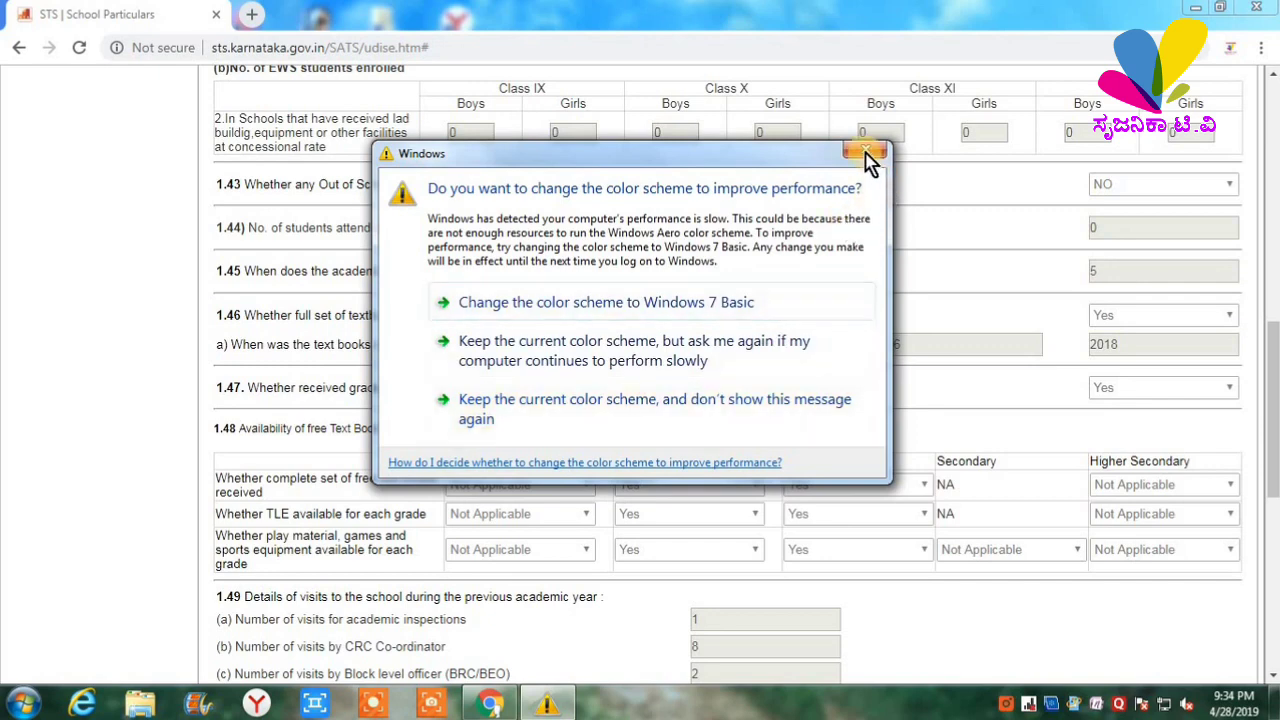
{"action": "left_click", "coordinate": [521, 463]}
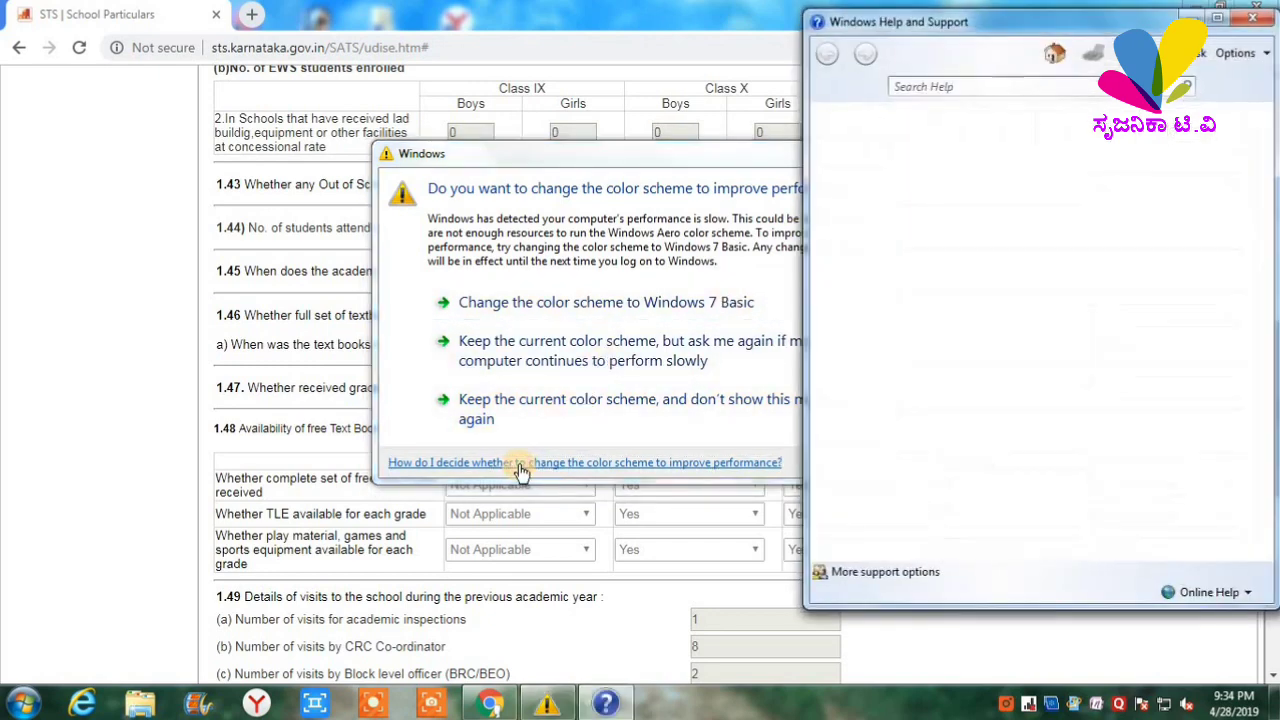
{"action": "left_click", "coordinate": [1260, 22]}
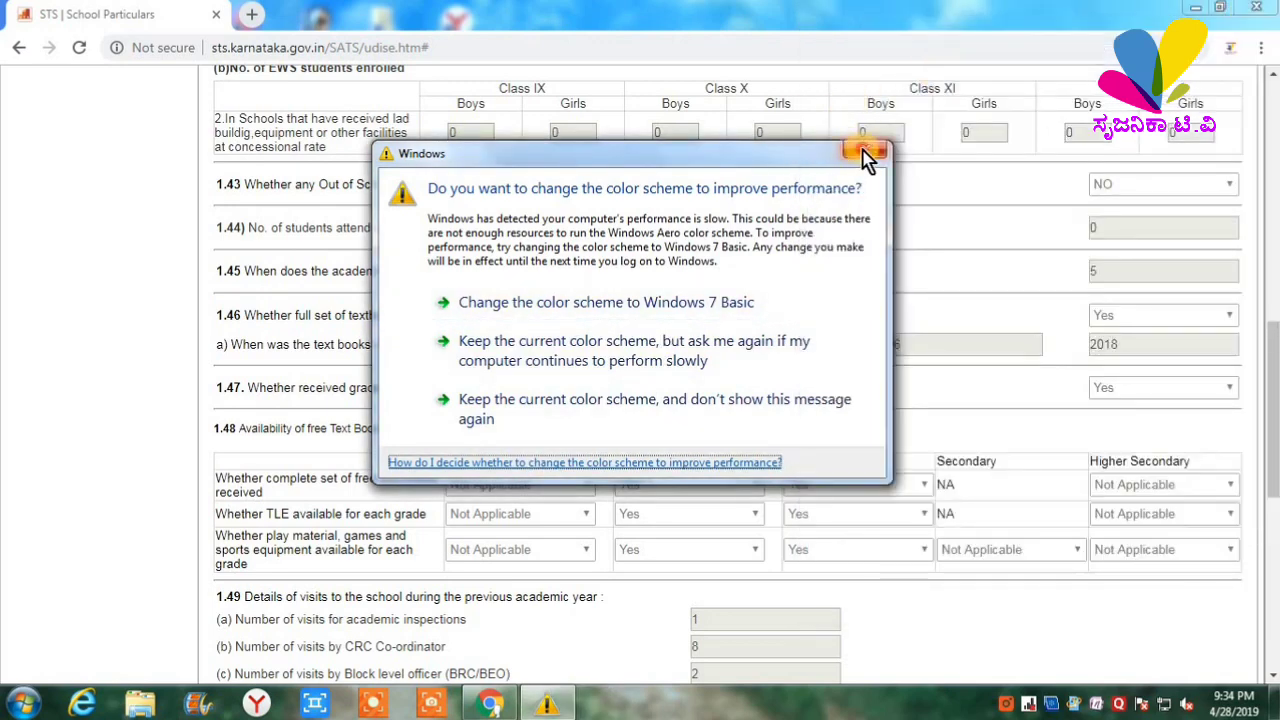
{"action": "left_click", "coordinate": [866, 154]}
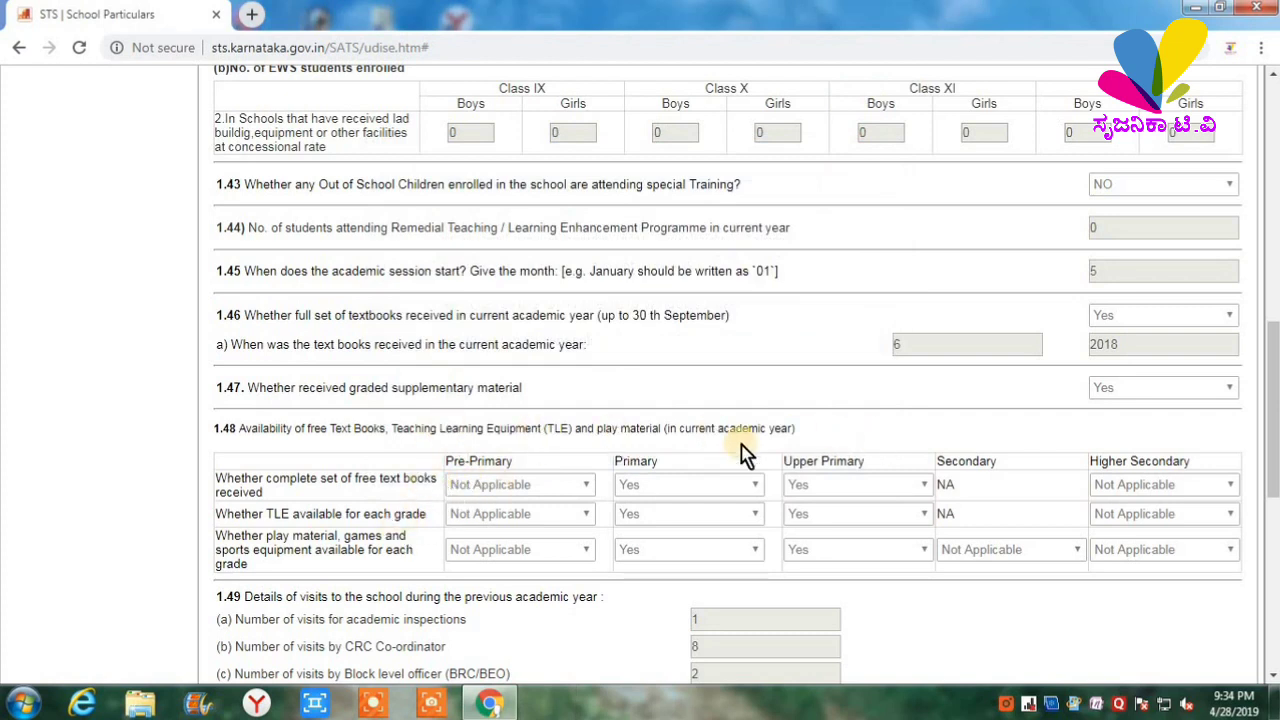
{"action": "scroll", "coordinate": [520, 462], "scroll_direction": "down", "scroll_amount": 1}
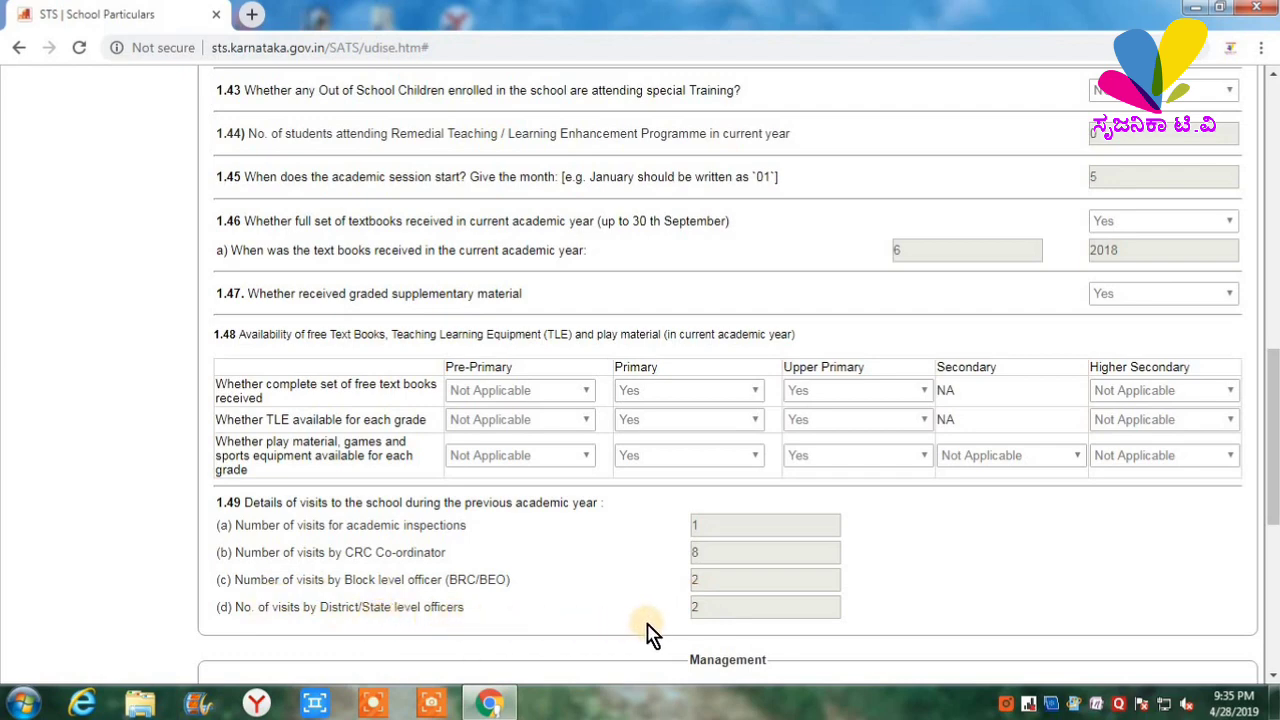
{"action": "scroll", "coordinate": [574, 569], "scroll_direction": "down", "scroll_amount": 3}
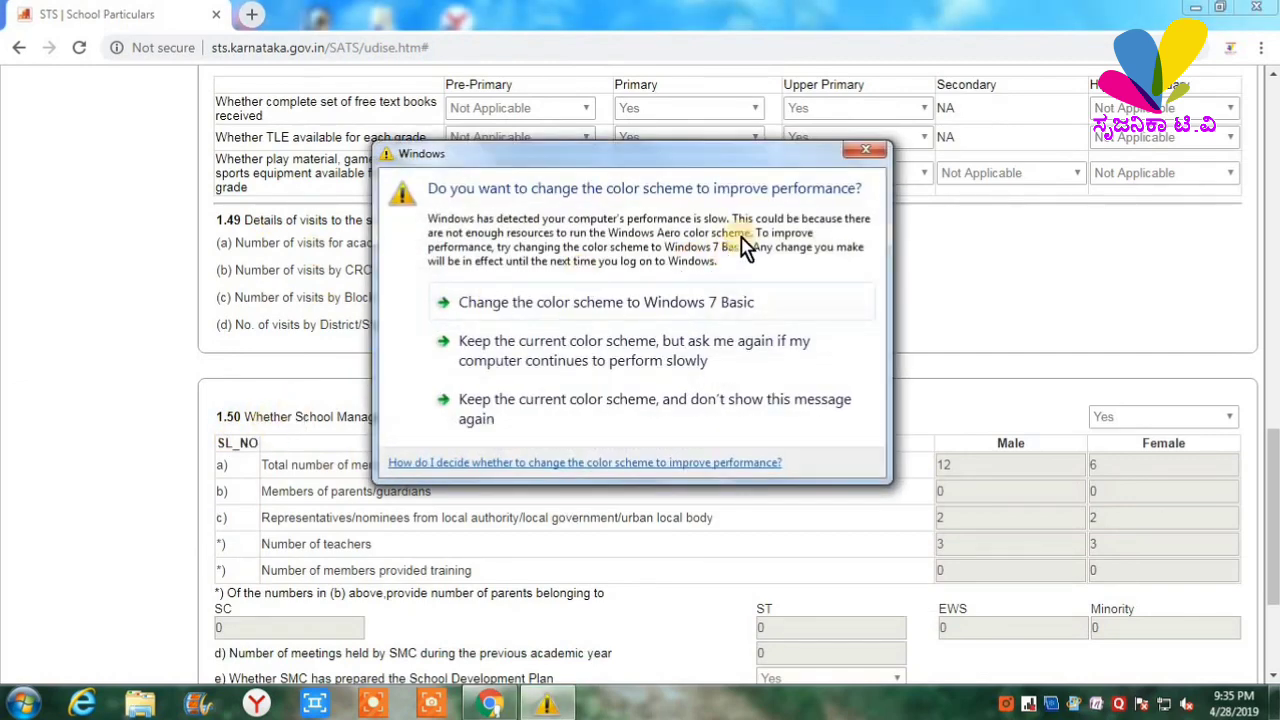
{"action": "left_click", "coordinate": [862, 153]}
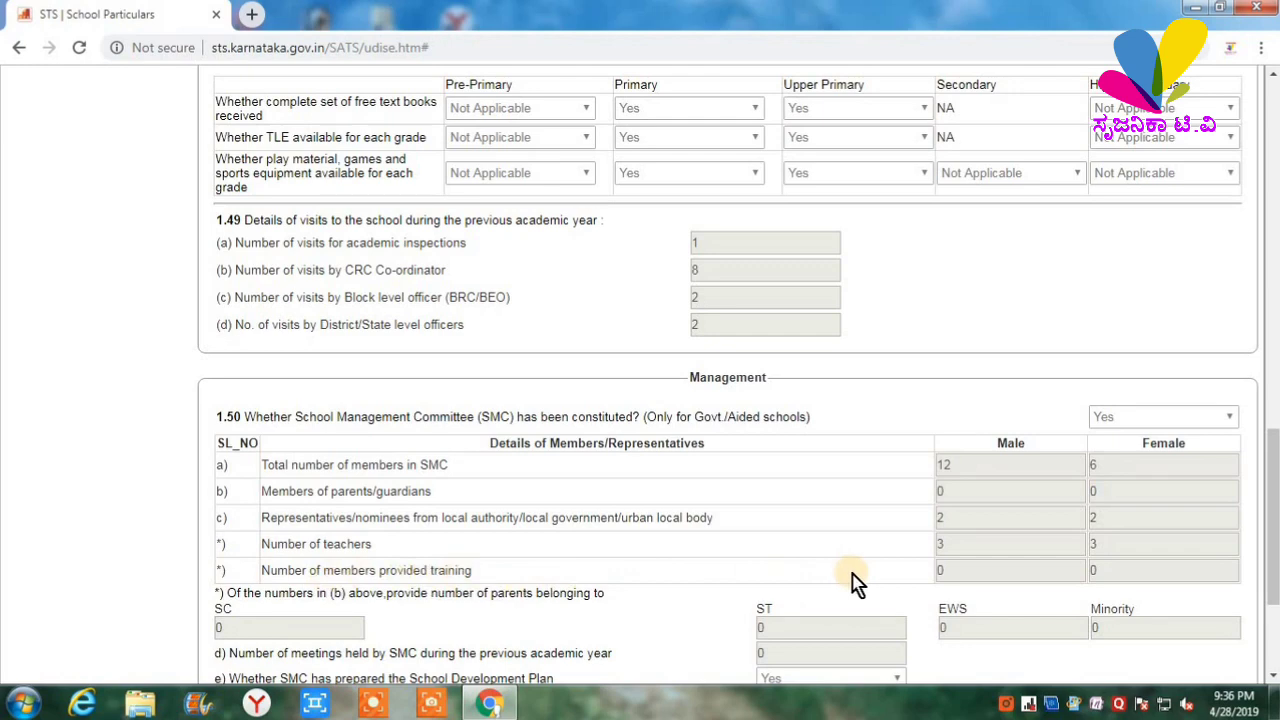
{"action": "scroll", "coordinate": [852, 583], "scroll_direction": "down", "scroll_amount": 1}
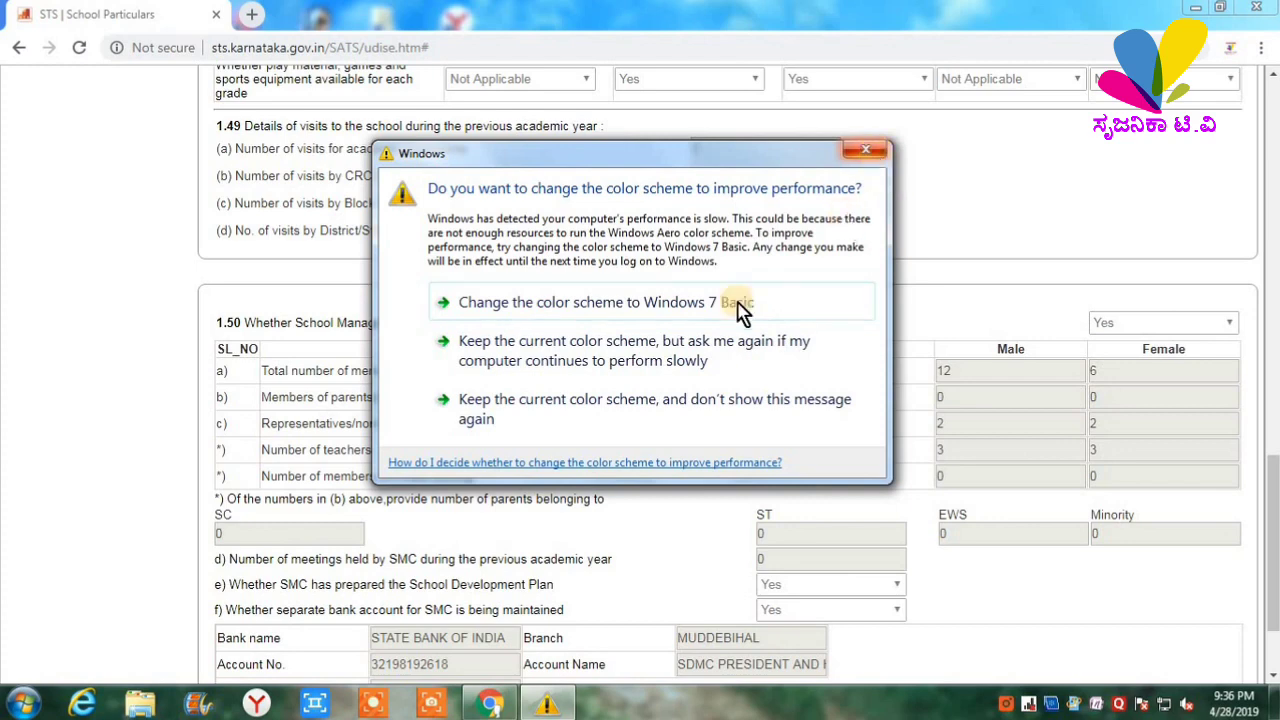
{"action": "left_click", "coordinate": [620, 415]}
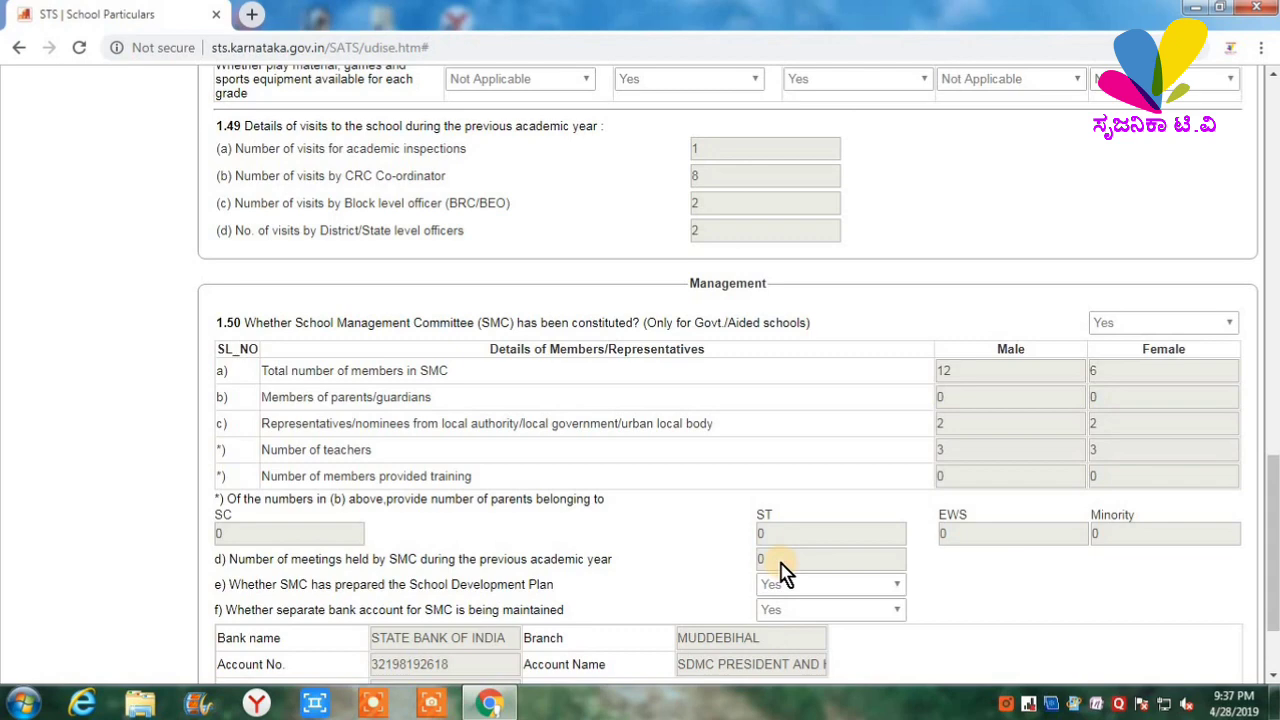
Edit the A(II) form to set the number of SMC meetings held in the previous academic year to 2, and submit and confirm the update
{"action": "scroll", "coordinate": [932, 446], "scroll_direction": "up", "scroll_amount": 15}
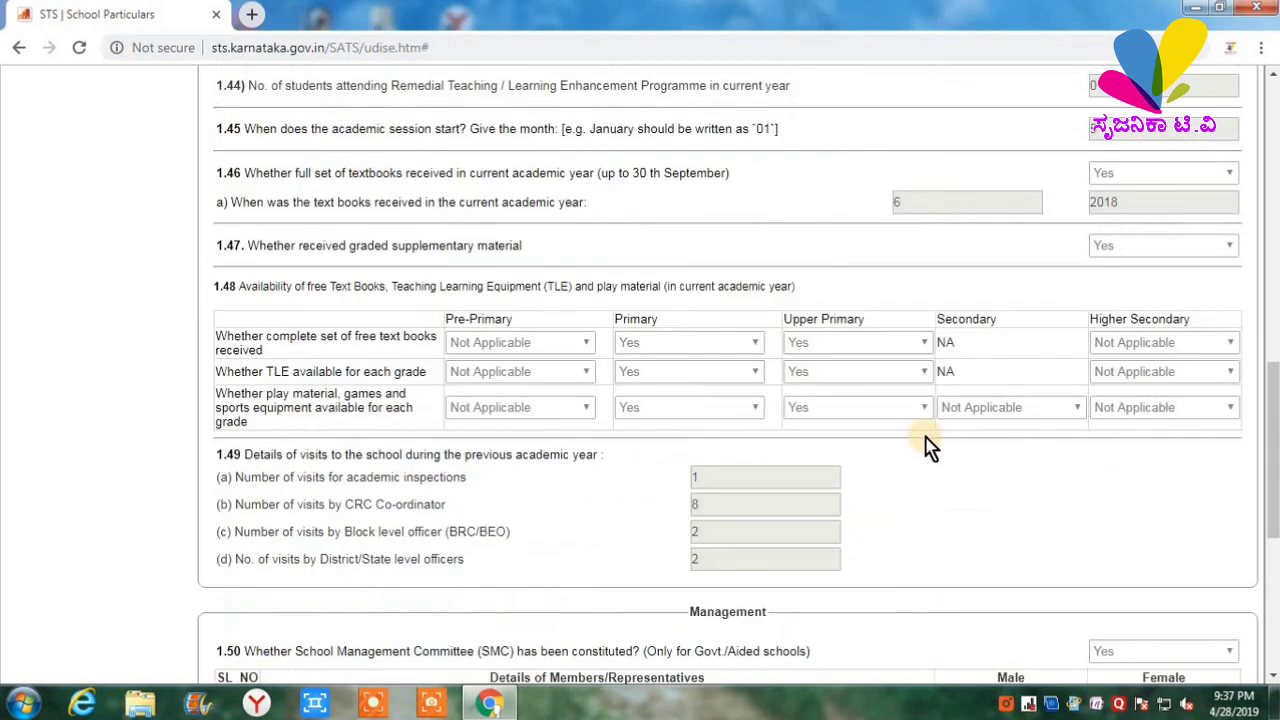
{"action": "scroll", "coordinate": [932, 446], "scroll_direction": "up", "scroll_amount": 2}
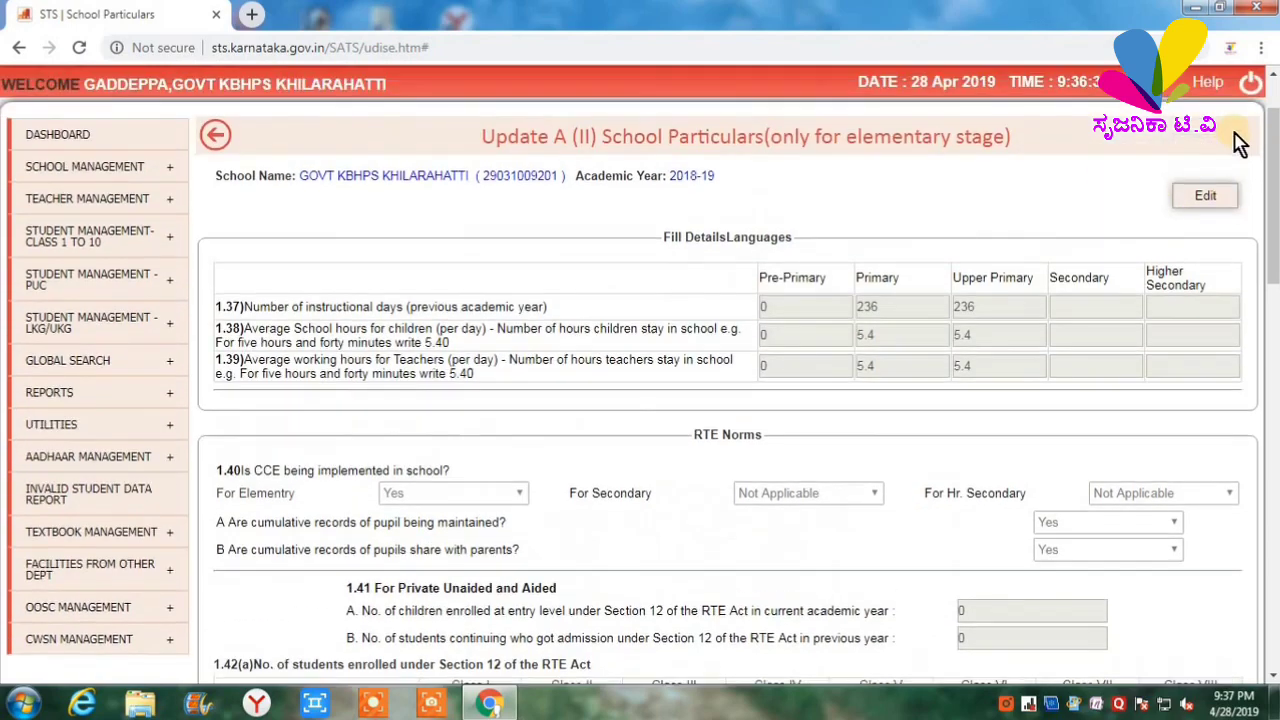
{"action": "left_click", "coordinate": [1205, 198]}
{"action": "scroll", "coordinate": [940, 320], "scroll_direction": "down", "scroll_amount": 10}
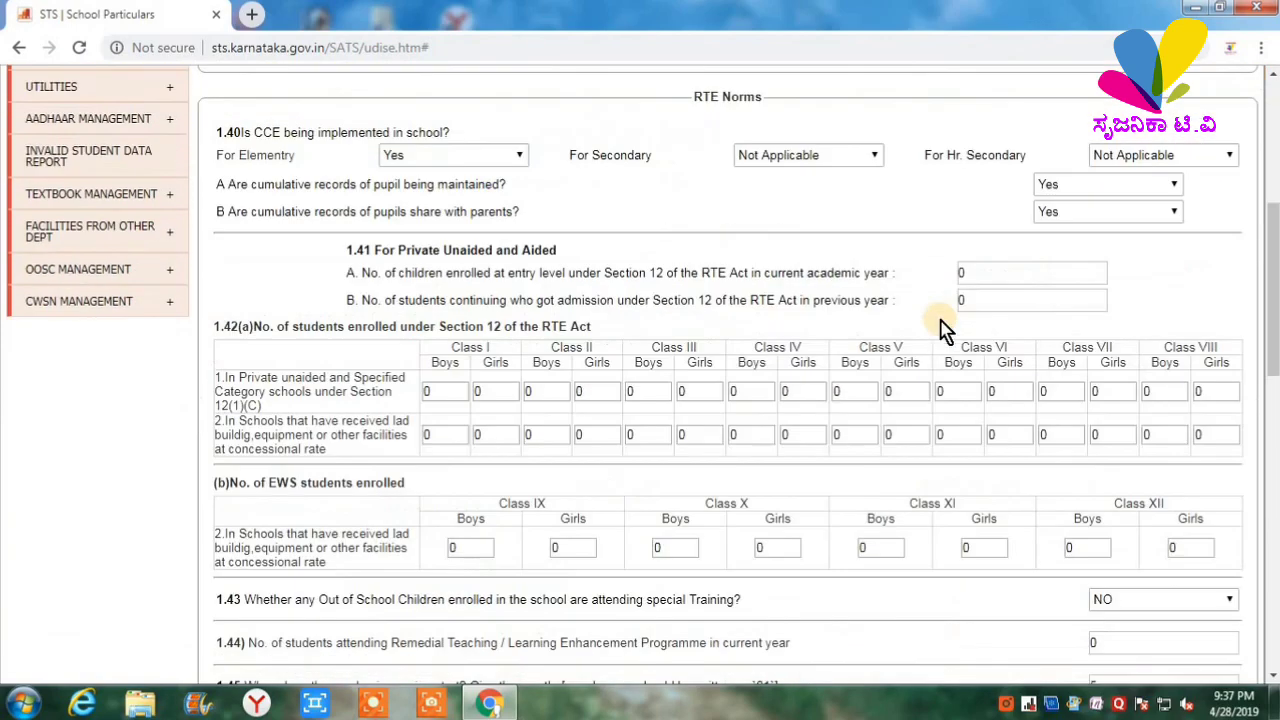
{"action": "scroll", "coordinate": [918, 344], "scroll_direction": "down", "scroll_amount": 3}
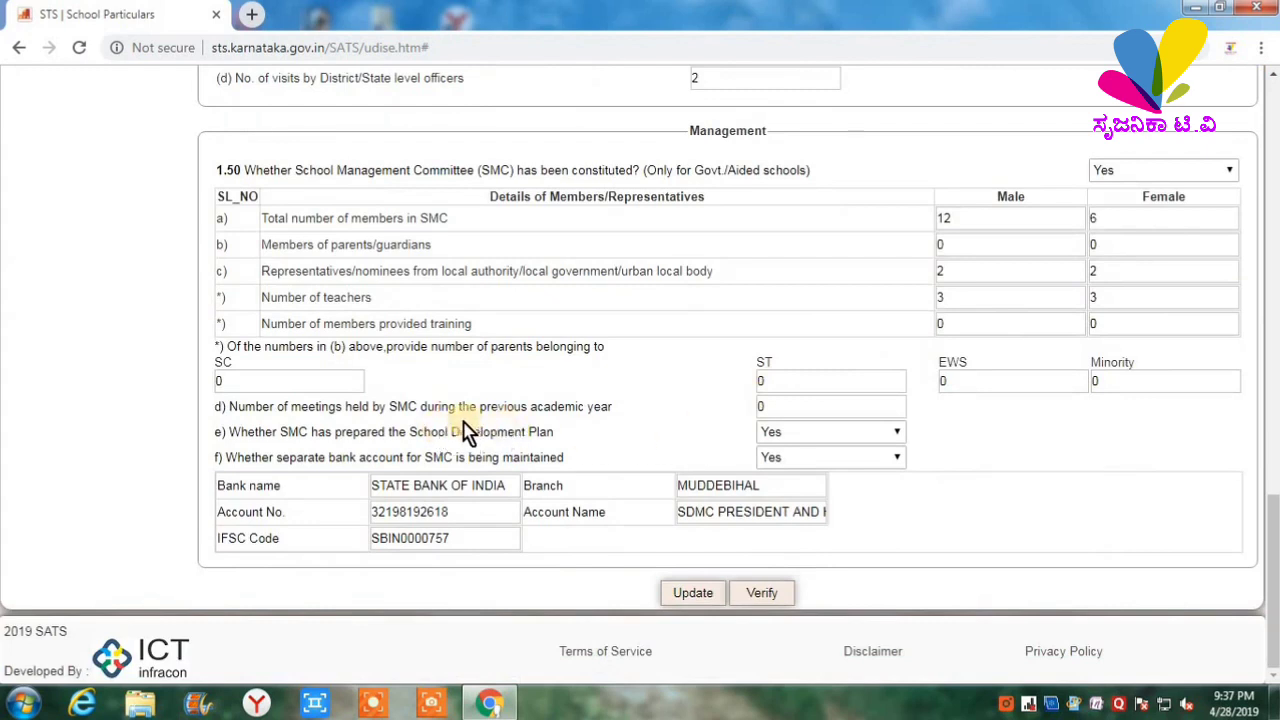
{"action": "left_click", "coordinate": [777, 405]}
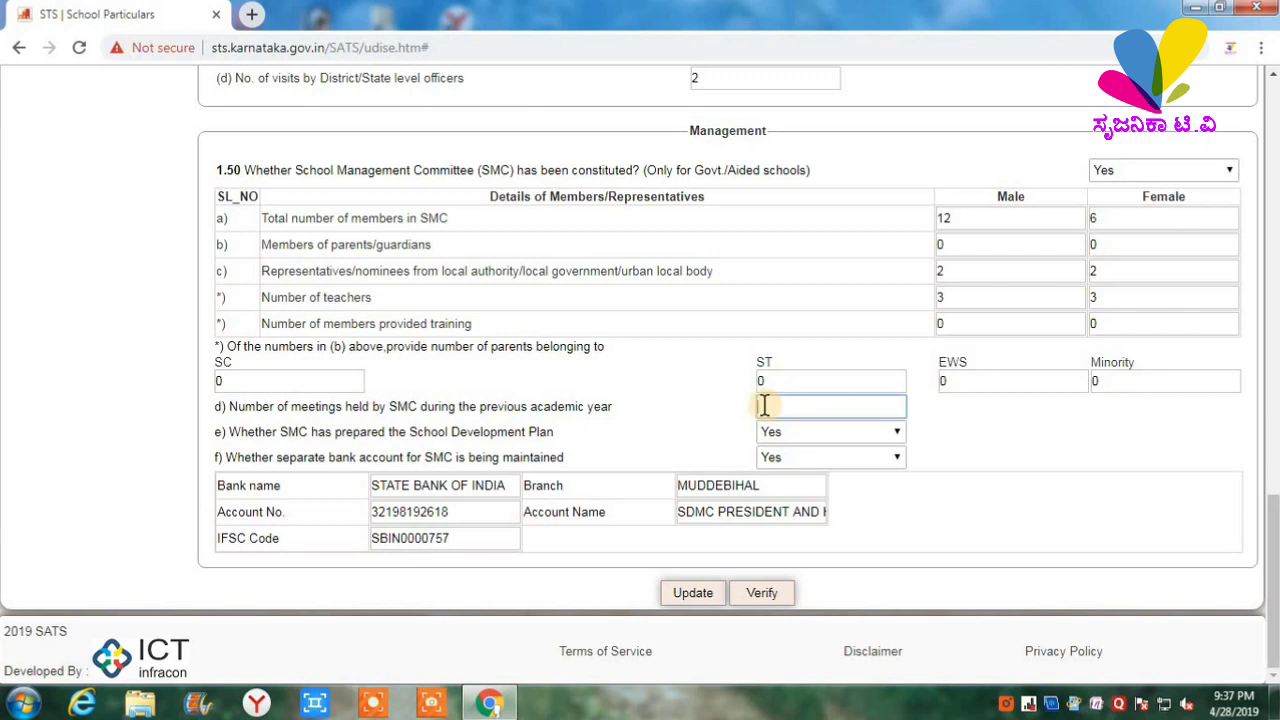
{"action": "type", "text": "2"}
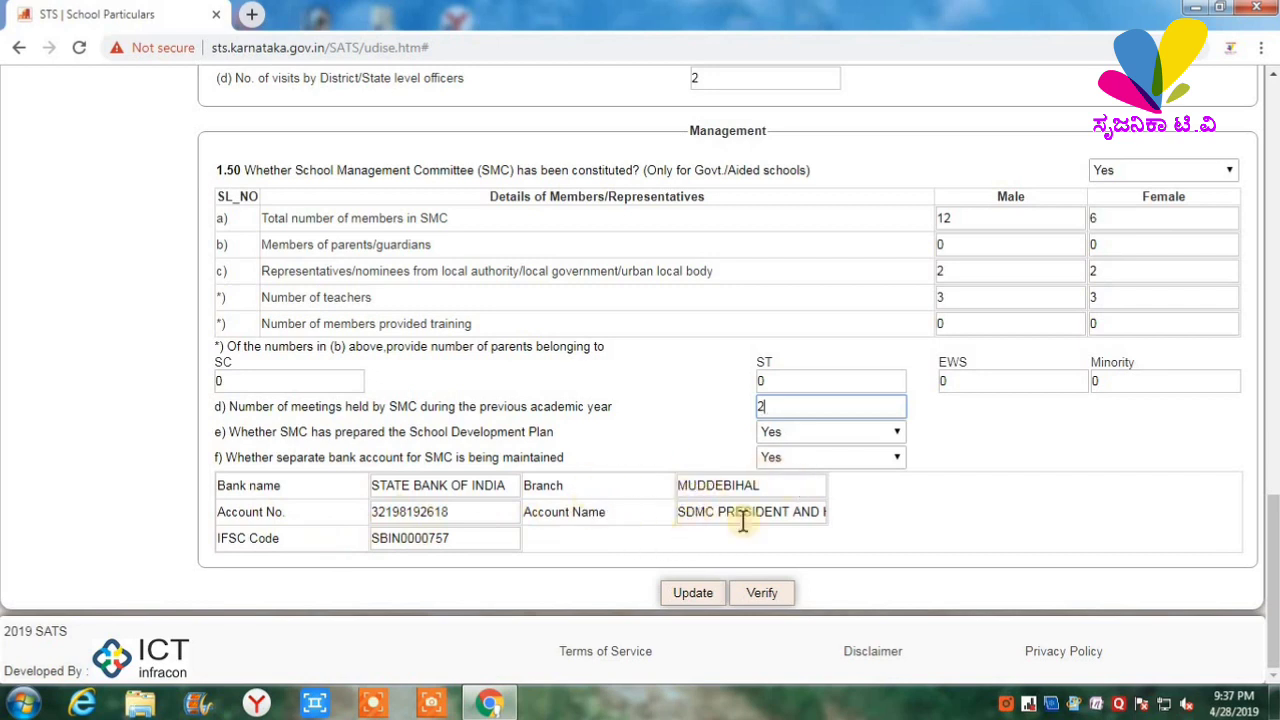
{"action": "left_click", "coordinate": [684, 590]}
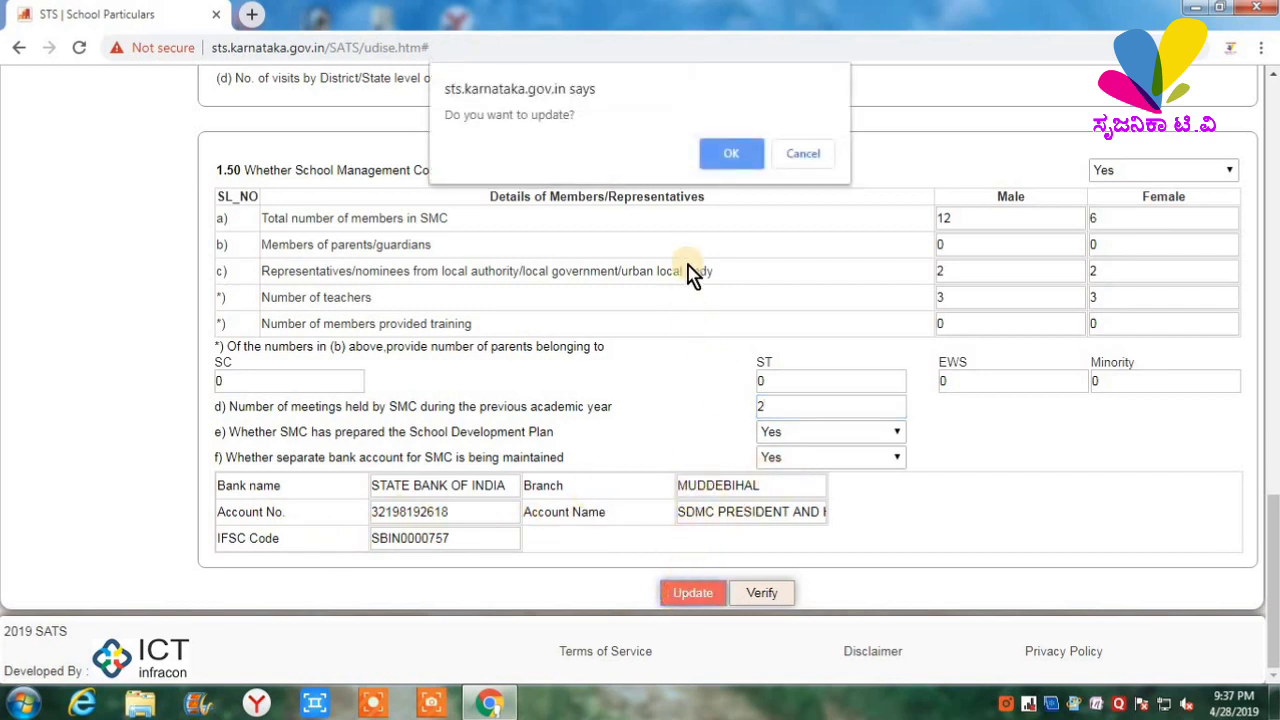
{"action": "left_click", "coordinate": [730, 156]}
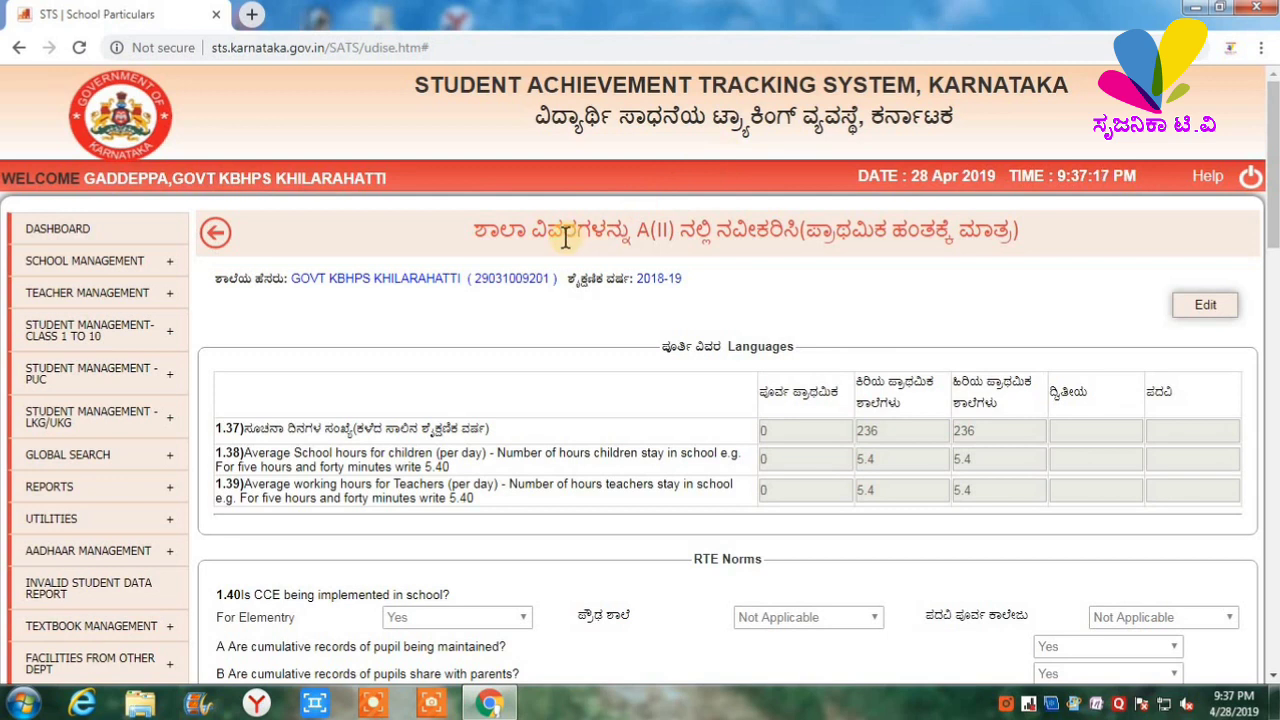
Return to the U-DISE Plus entry links and open Section 2: Physical Facilities and Equipments
{"action": "left_click", "coordinate": [216, 240]}
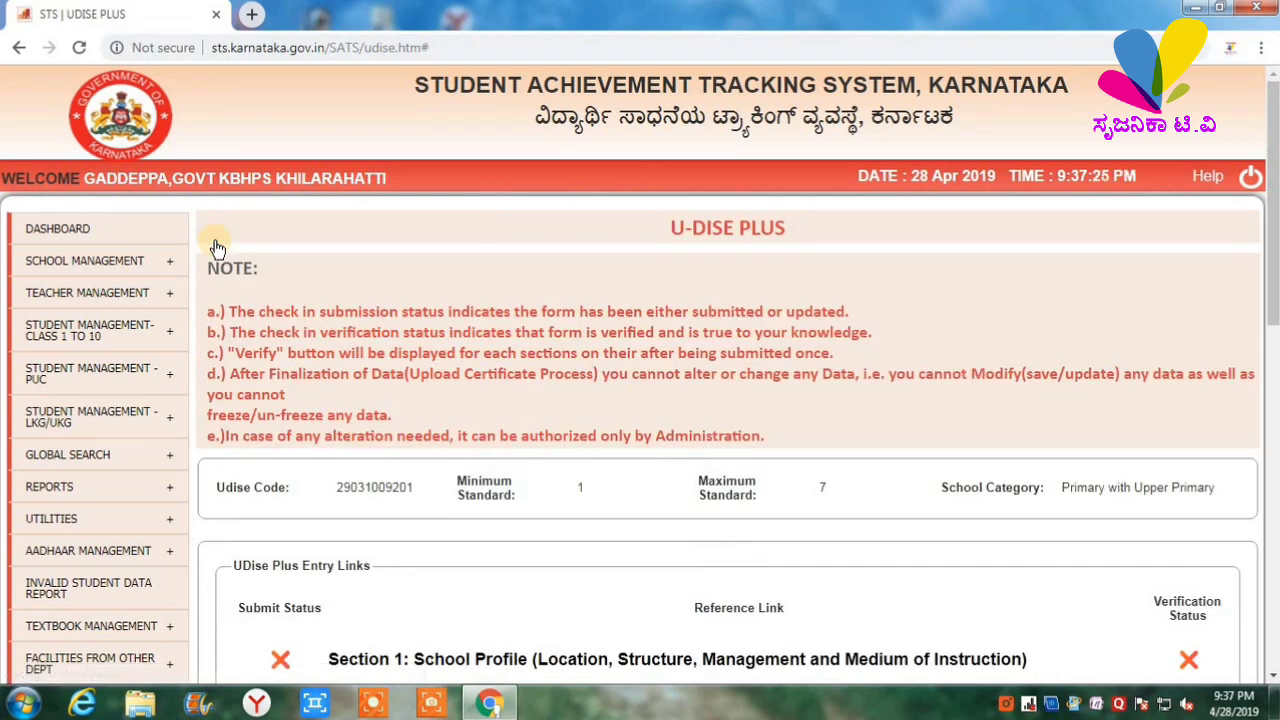
{"action": "scroll", "coordinate": [305, 276], "scroll_direction": "down", "scroll_amount": 3}
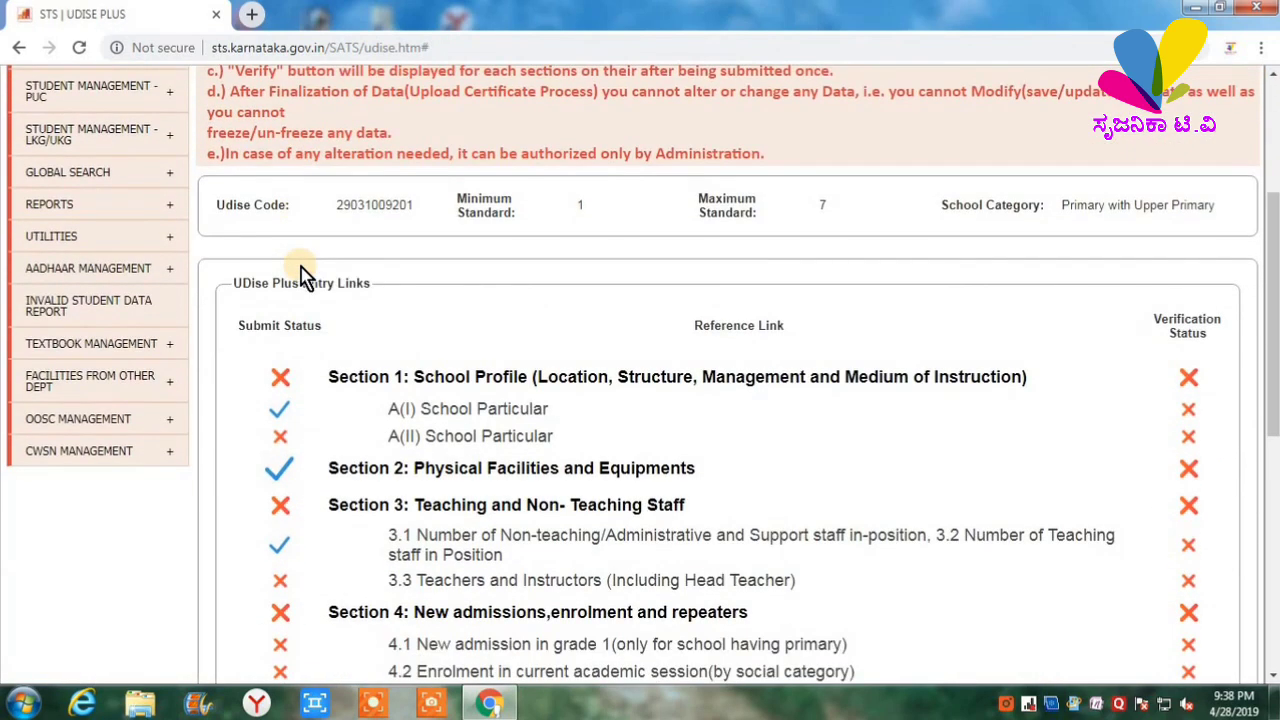
{"action": "scroll", "coordinate": [560, 443], "scroll_direction": "down", "scroll_amount": 1}
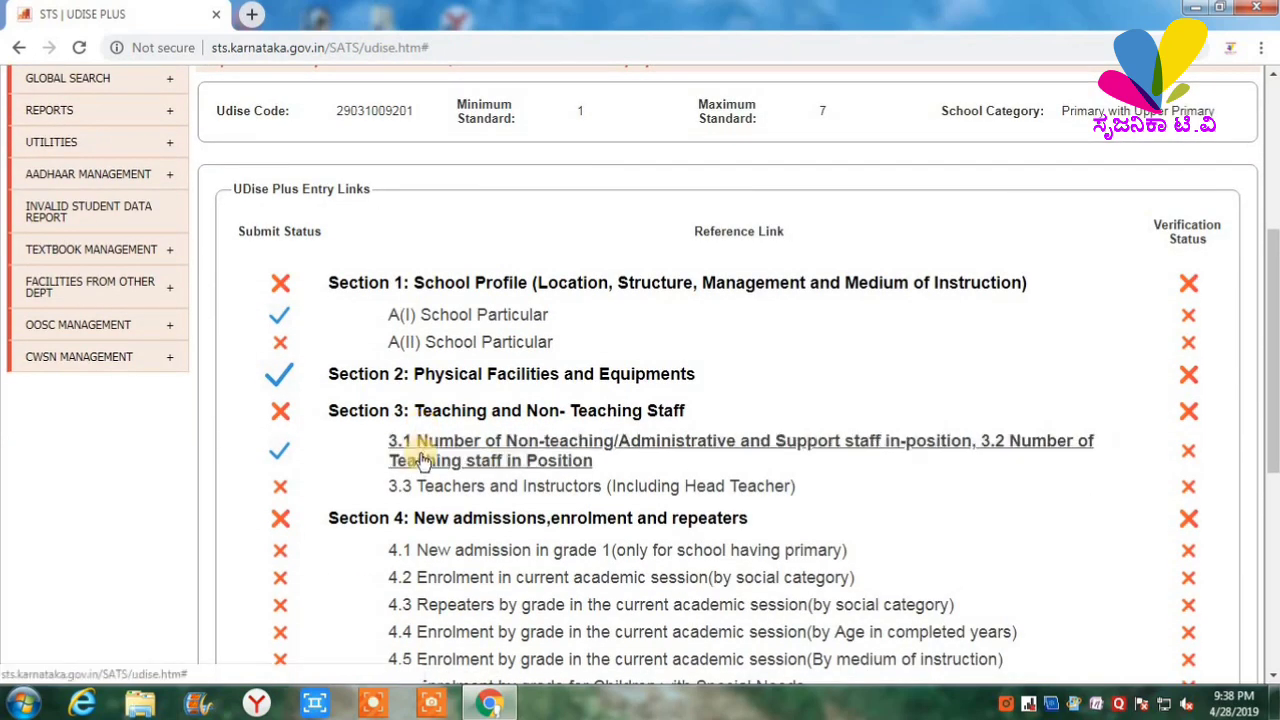
{"action": "left_click", "coordinate": [428, 378]}
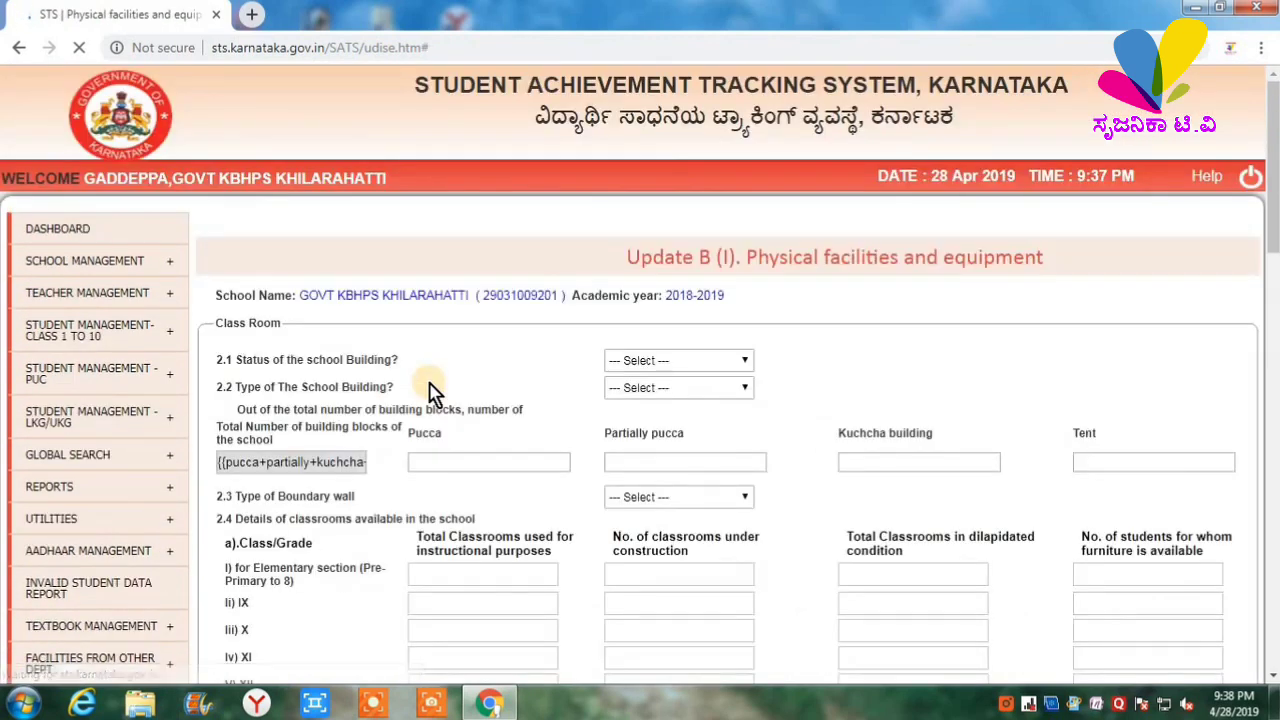
Make the physical facilities form editable and set the number of pucca building blocks to 6, keeping the building type as Pucca (with concrete roof)
{"action": "scroll", "coordinate": [430, 390], "scroll_direction": "down", "scroll_amount": 1}
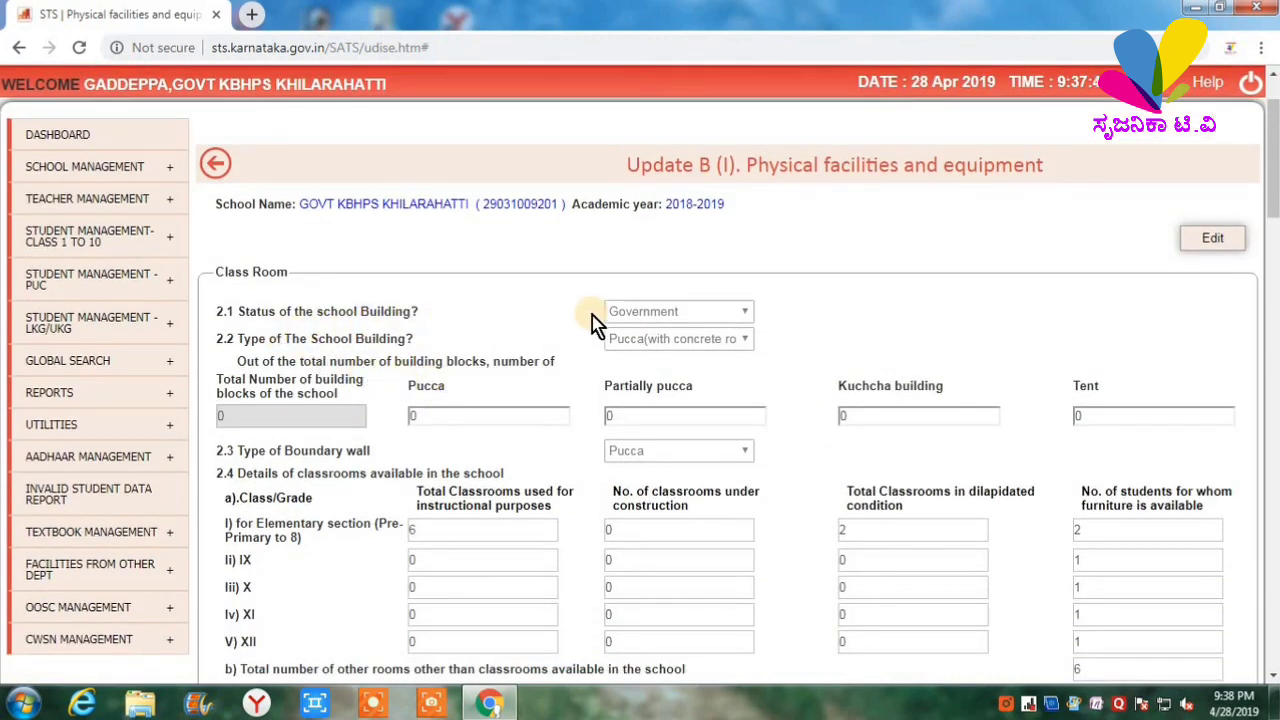
{"action": "left_click", "coordinate": [1210, 240]}
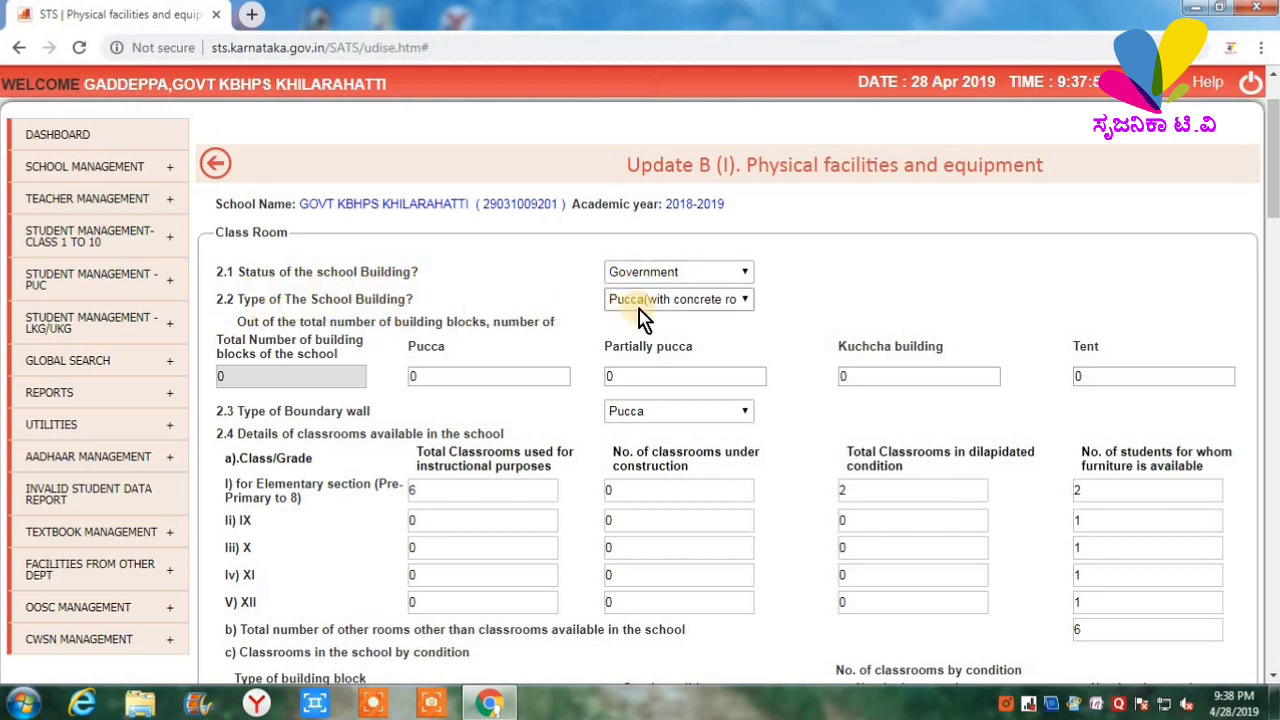
{"action": "left_click", "coordinate": [674, 303]}
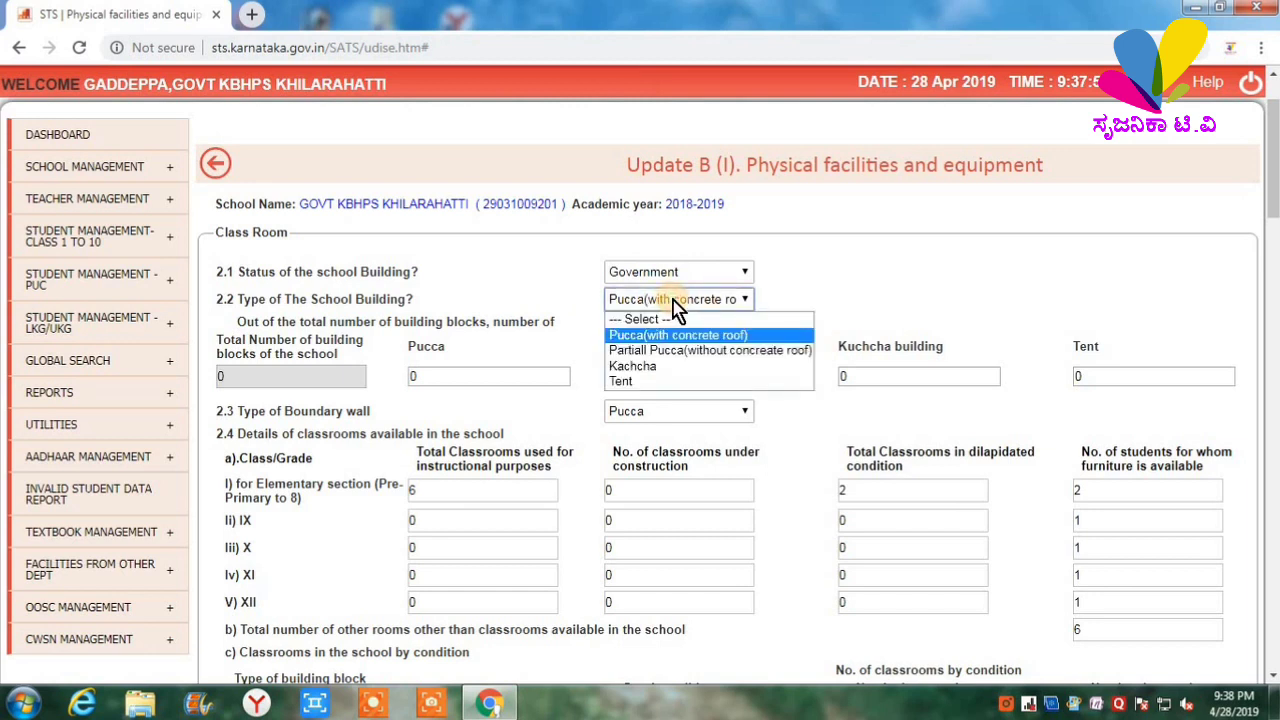
{"action": "left_click", "coordinate": [674, 303]}
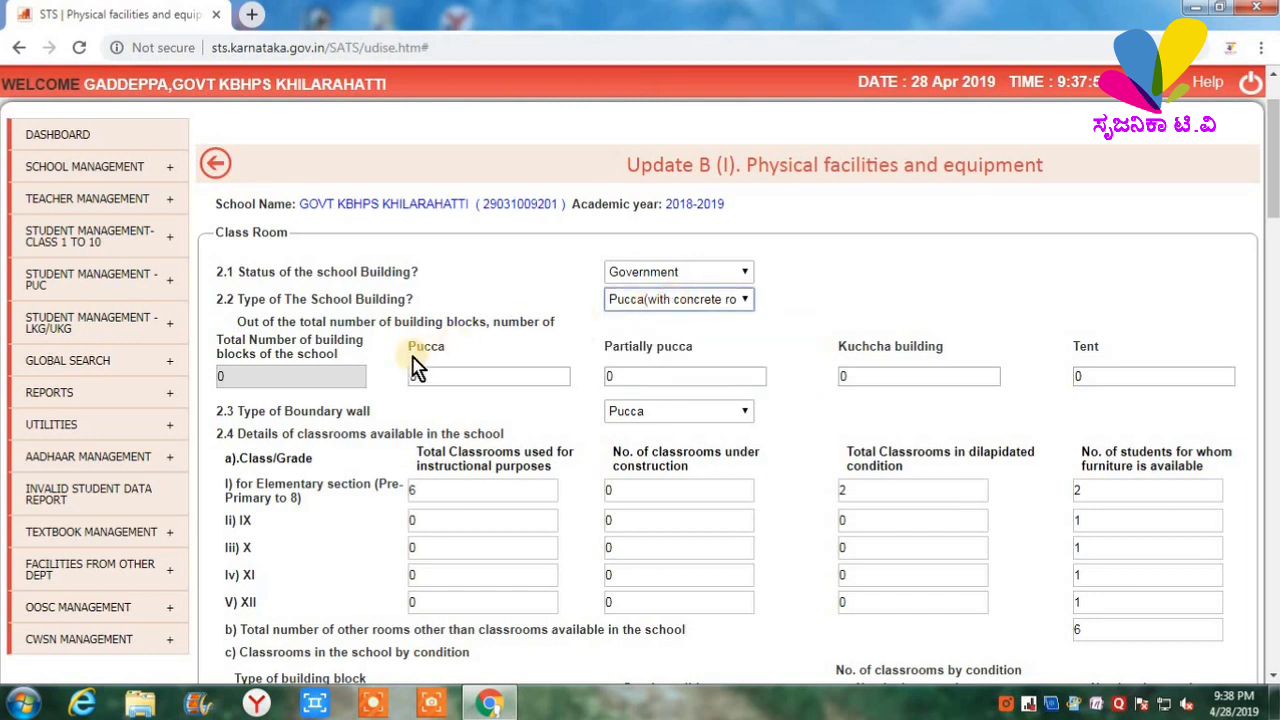
{"action": "scroll", "coordinate": [418, 368], "scroll_direction": "down", "scroll_amount": 1}
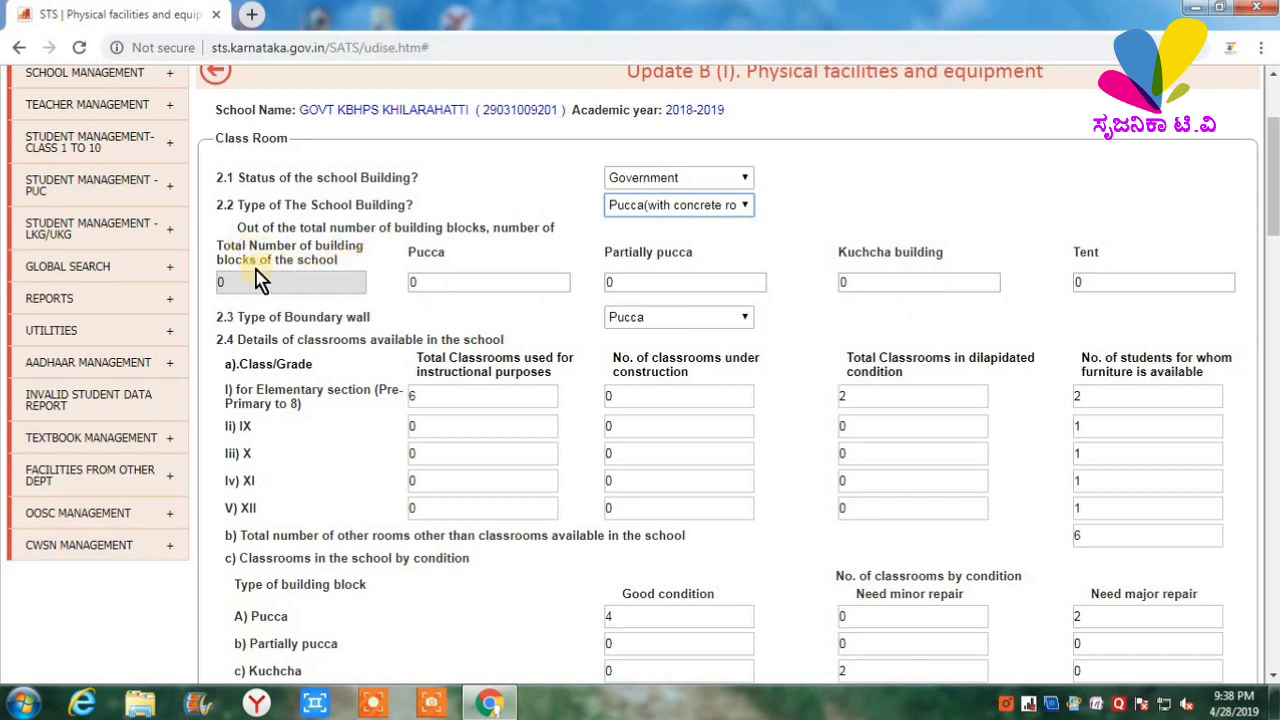
{"action": "left_click", "coordinate": [433, 281]}
{"action": "double_click", "coordinate": [420, 282]}
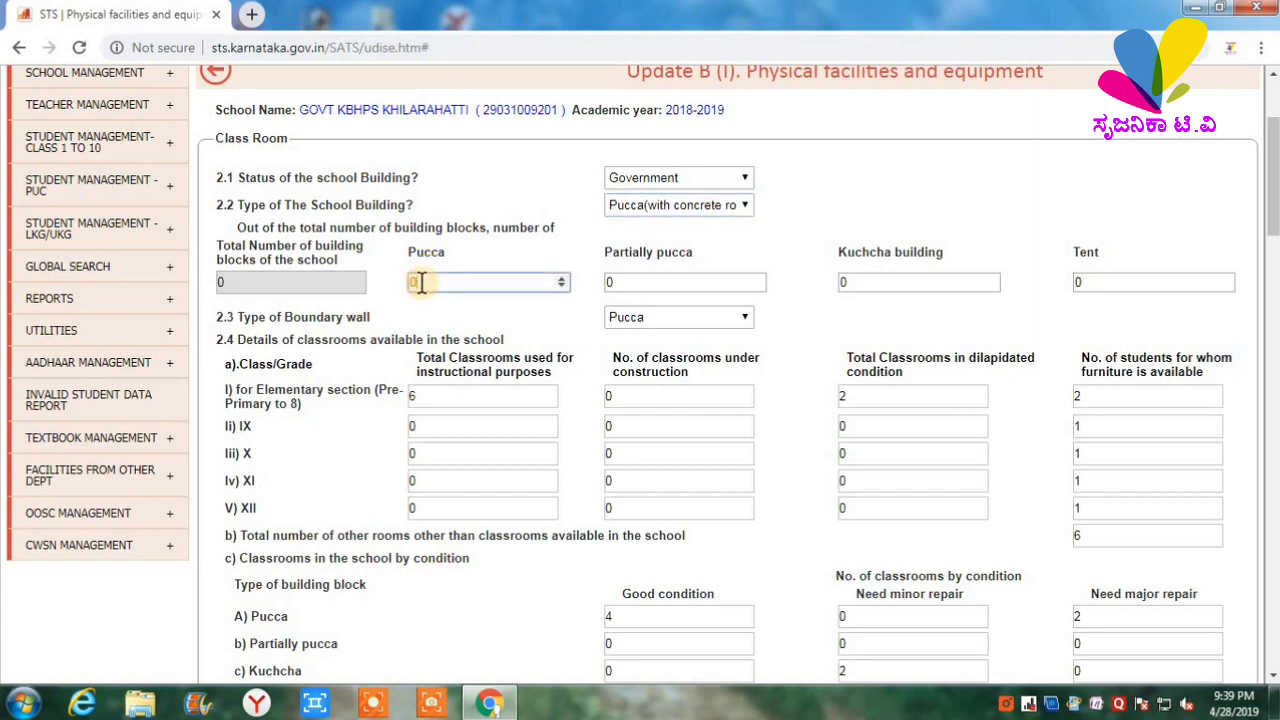
{"action": "type", "text": "0"}
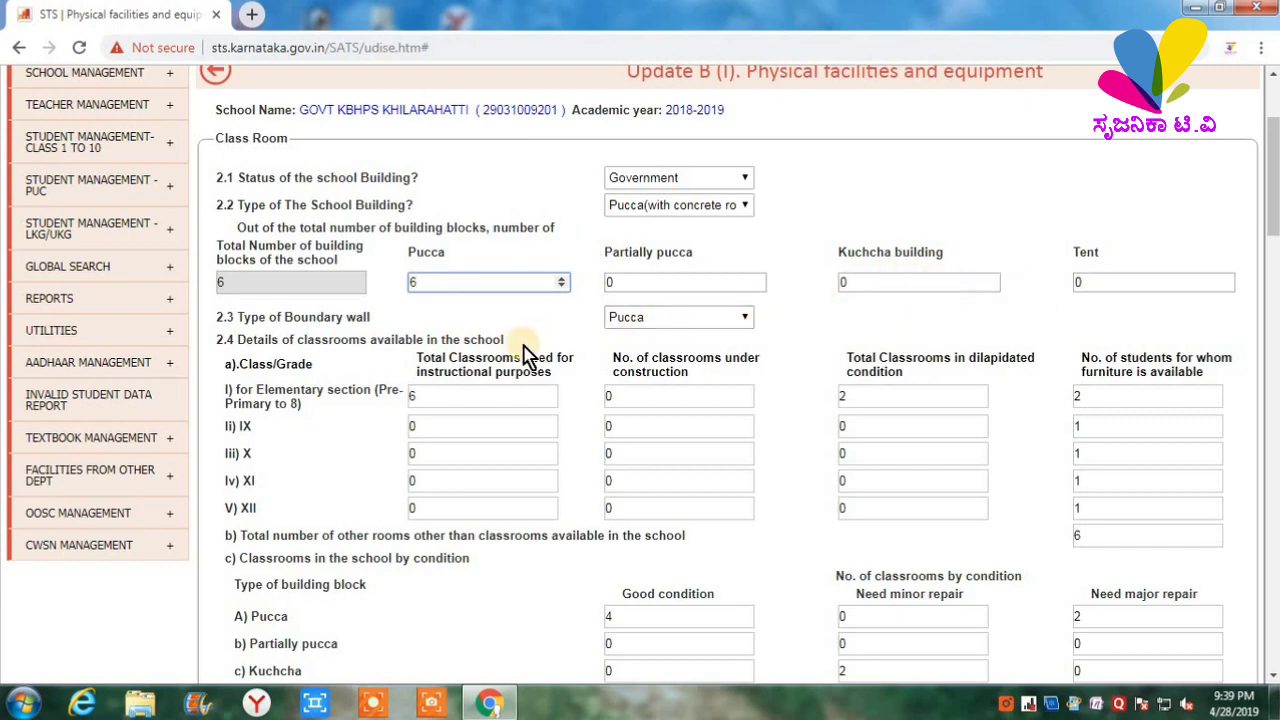
Review the classroom details and re-enter 1 as the number of functional toilet seats for boys under 2.7(a)
{"action": "scroll", "coordinate": [524, 352], "scroll_direction": "down", "scroll_amount": 1}
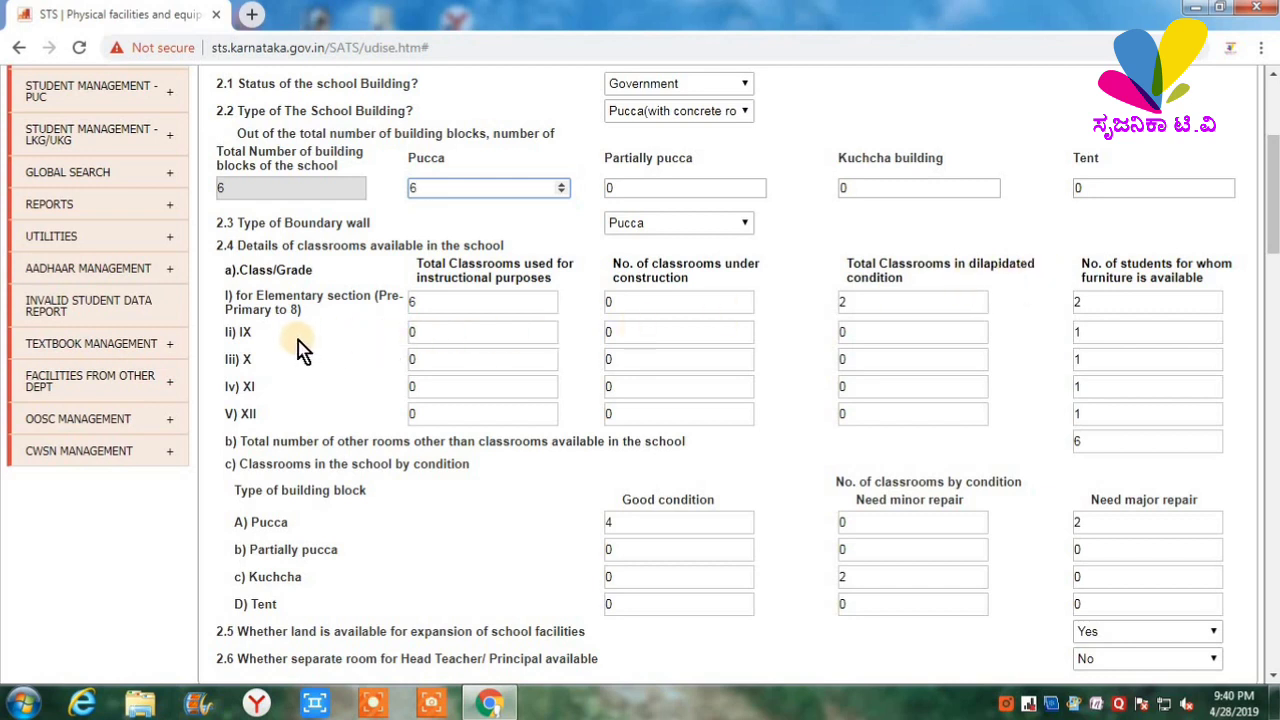
{"action": "scroll", "coordinate": [303, 350], "scroll_direction": "down", "scroll_amount": 1}
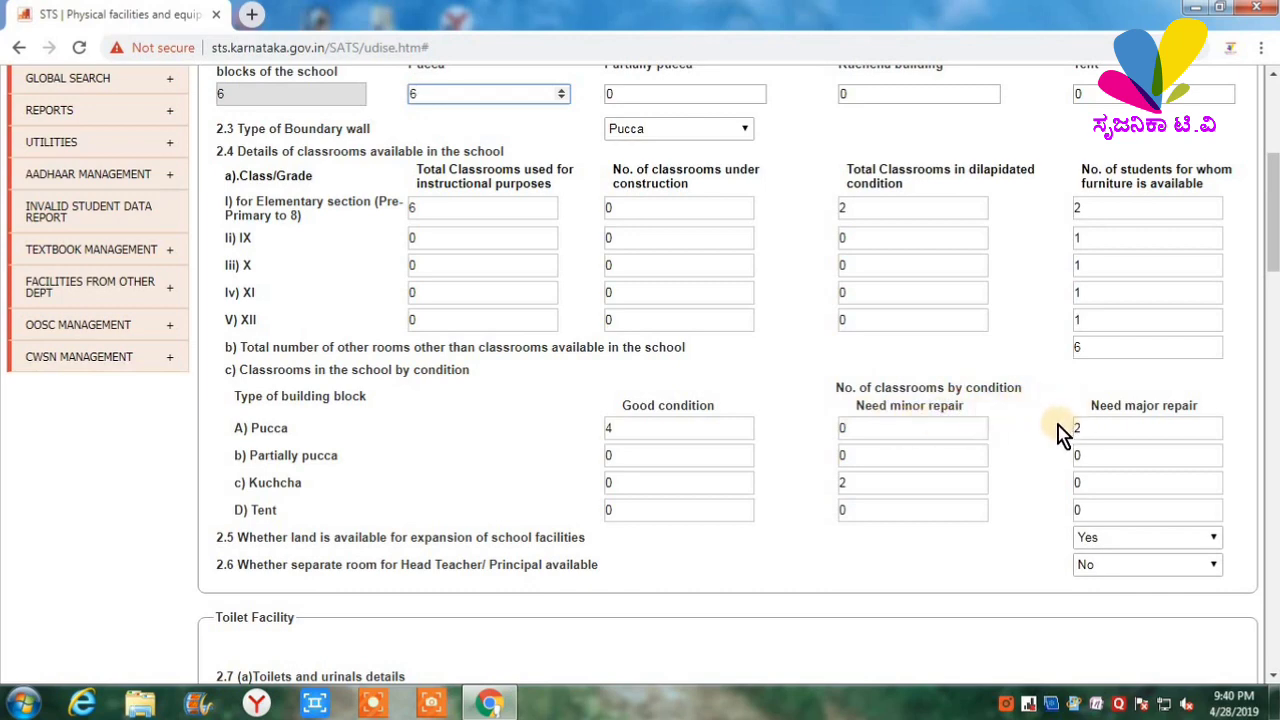
{"action": "scroll", "coordinate": [420, 534], "scroll_direction": "down", "scroll_amount": 2}
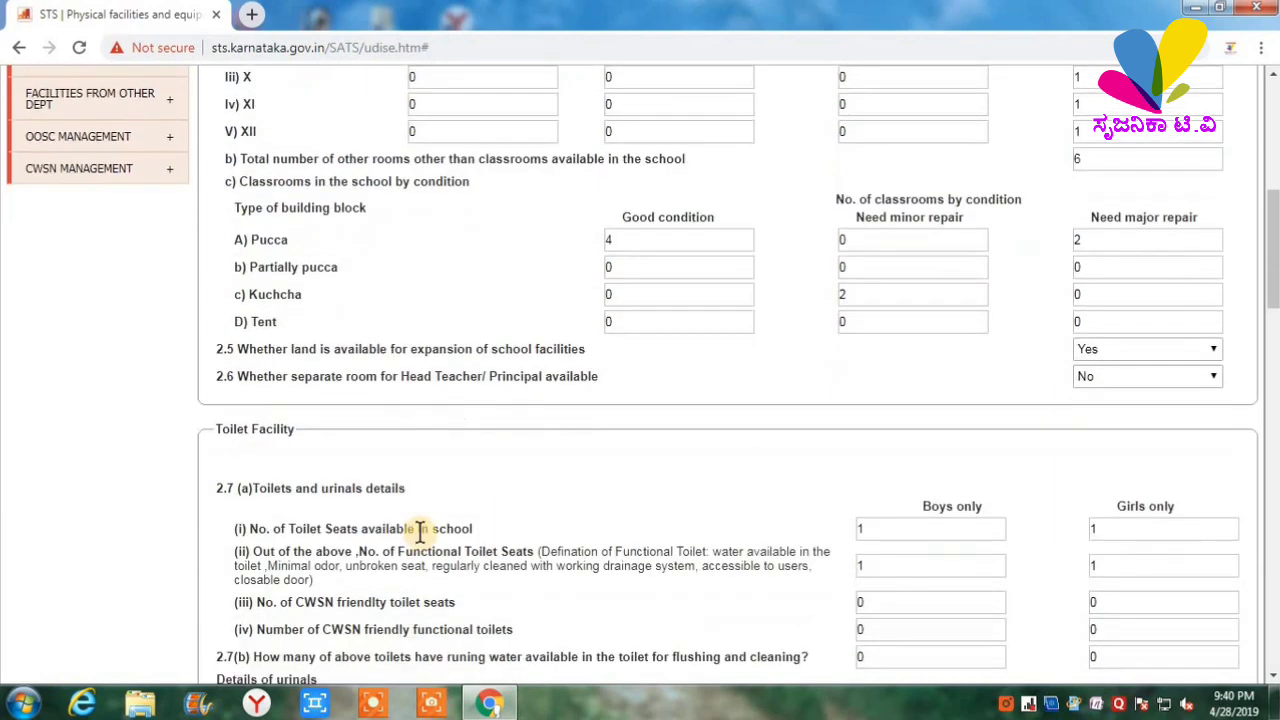
{"action": "scroll", "coordinate": [400, 538], "scroll_direction": "down", "scroll_amount": 1}
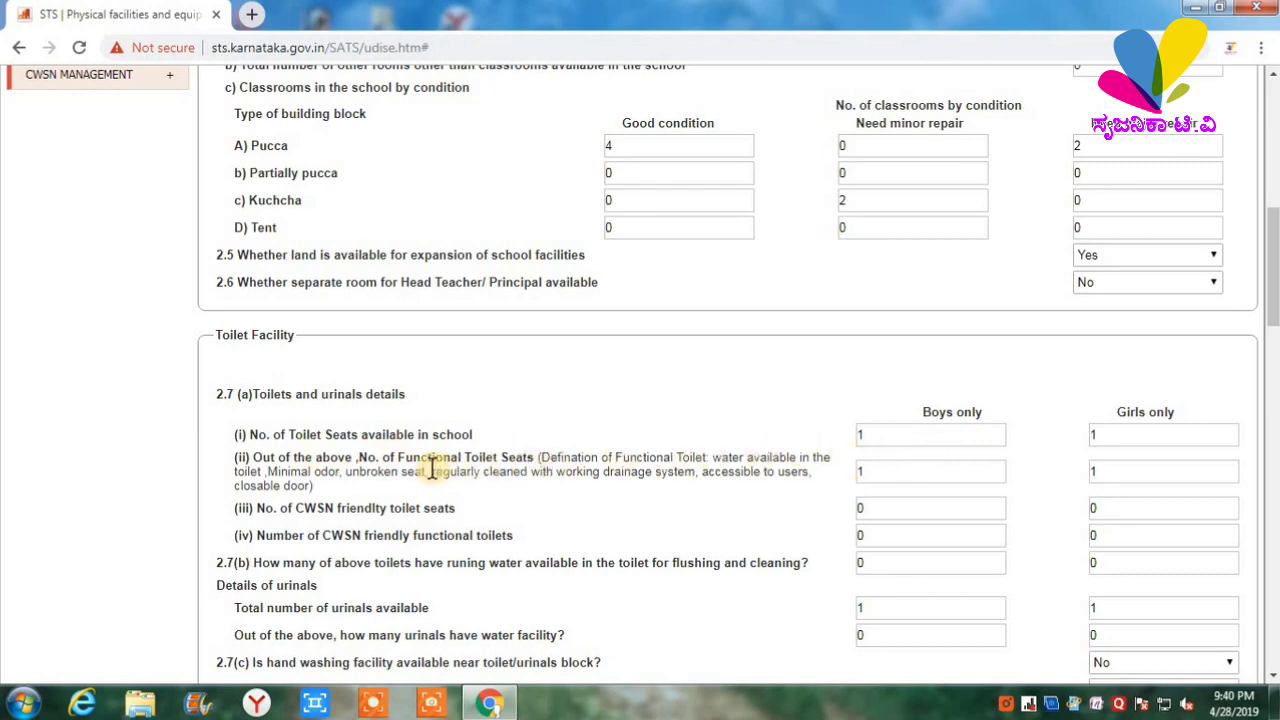
{"action": "scroll", "coordinate": [433, 465], "scroll_direction": "down", "scroll_amount": 1}
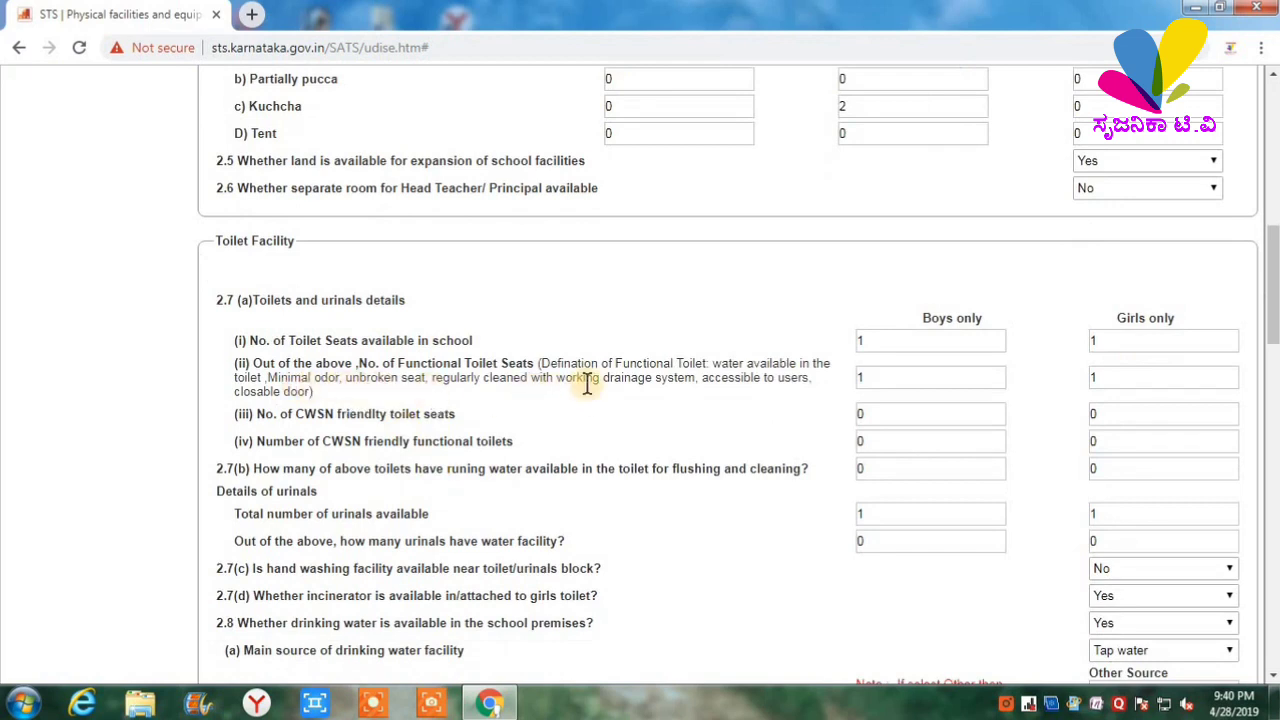
{"action": "left_click", "coordinate": [862, 381]}
{"action": "key", "text": "BackSpace"}
{"action": "type", "text": "1"}
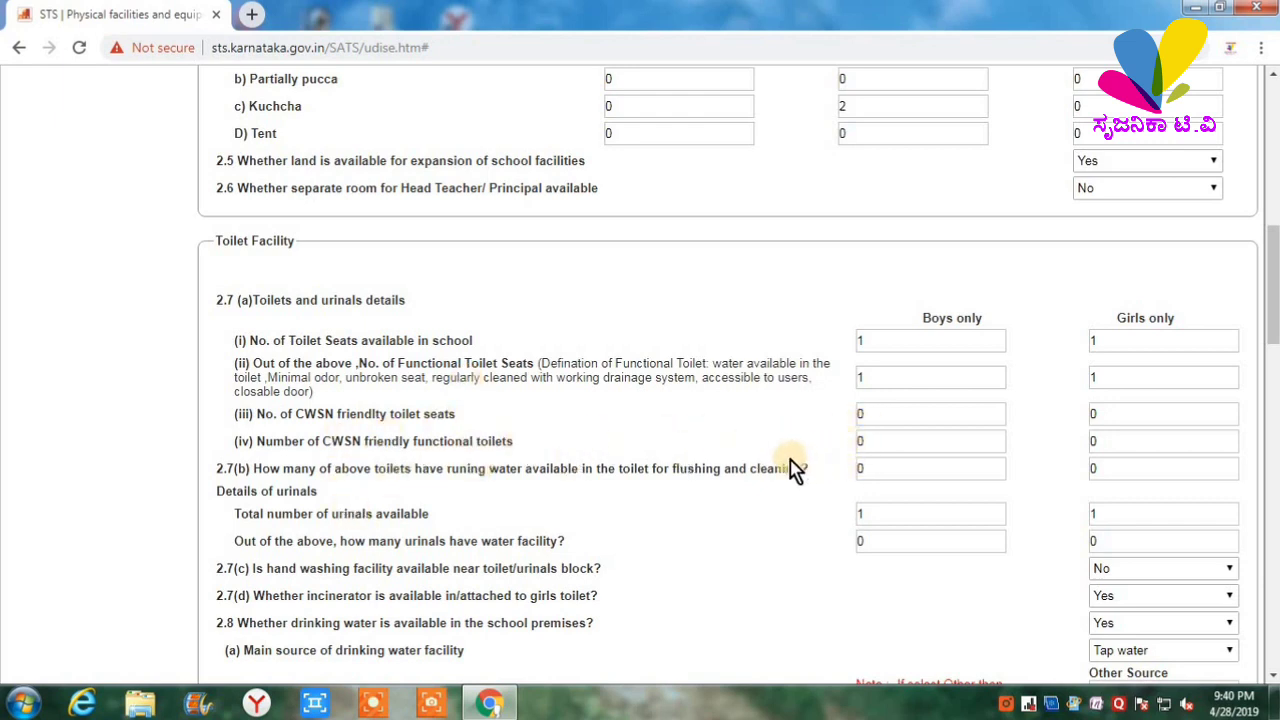
Set question 2.7(c), on hand washing facilities near the toilet/urinals block, to Yes
{"action": "scroll", "coordinate": [785, 465], "scroll_direction": "down", "scroll_amount": 1}
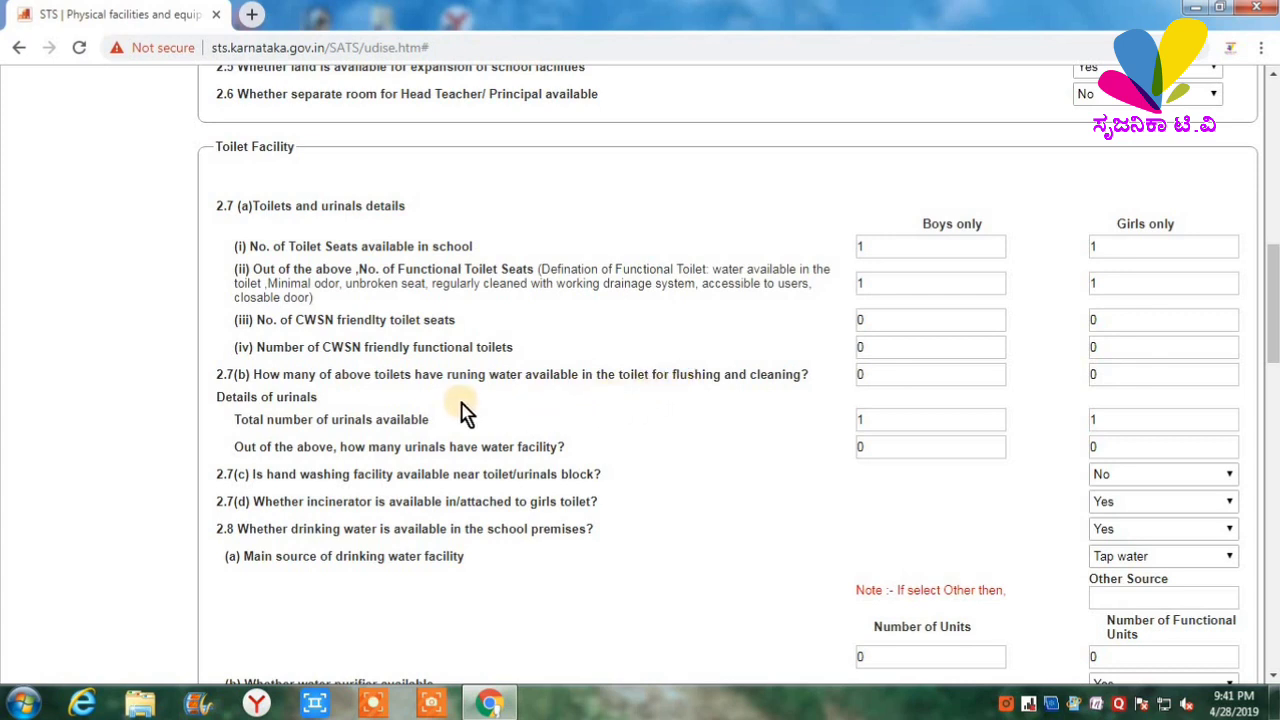
{"action": "scroll", "coordinate": [465, 410], "scroll_direction": "down", "scroll_amount": 1}
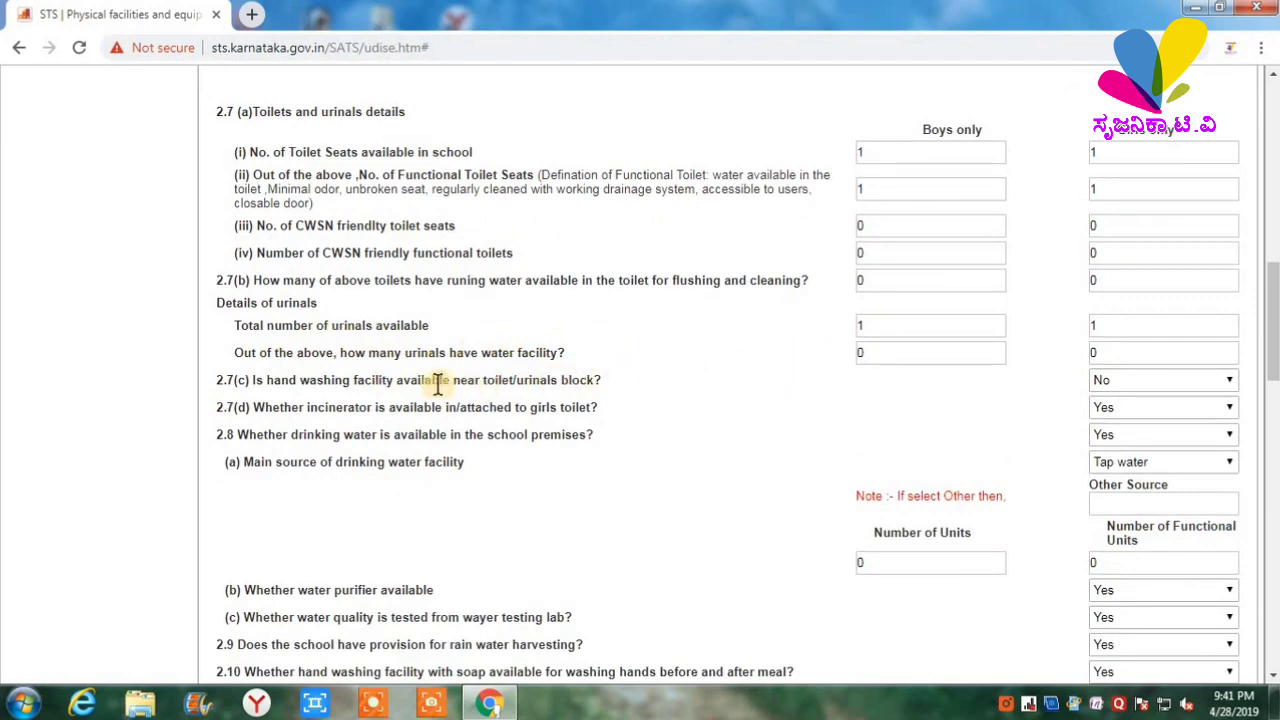
{"action": "scroll", "coordinate": [437, 382], "scroll_direction": "down", "scroll_amount": 1}
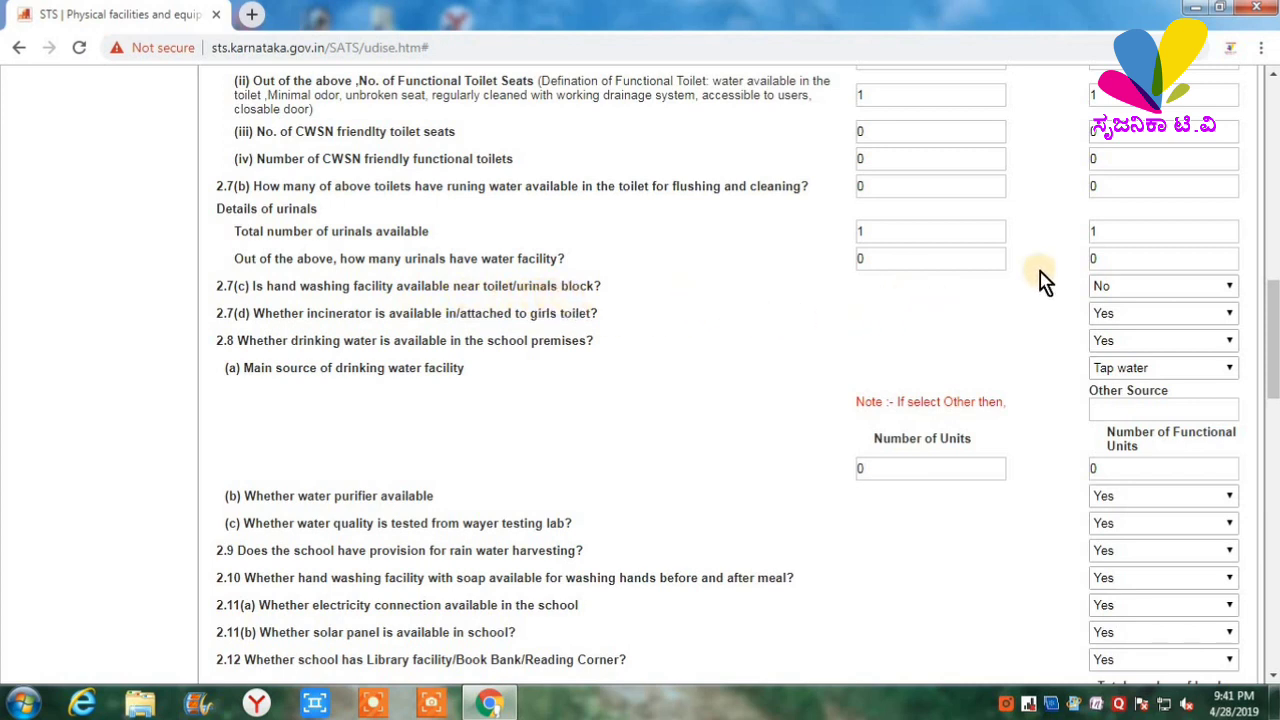
{"action": "left_click", "coordinate": [1130, 292]}
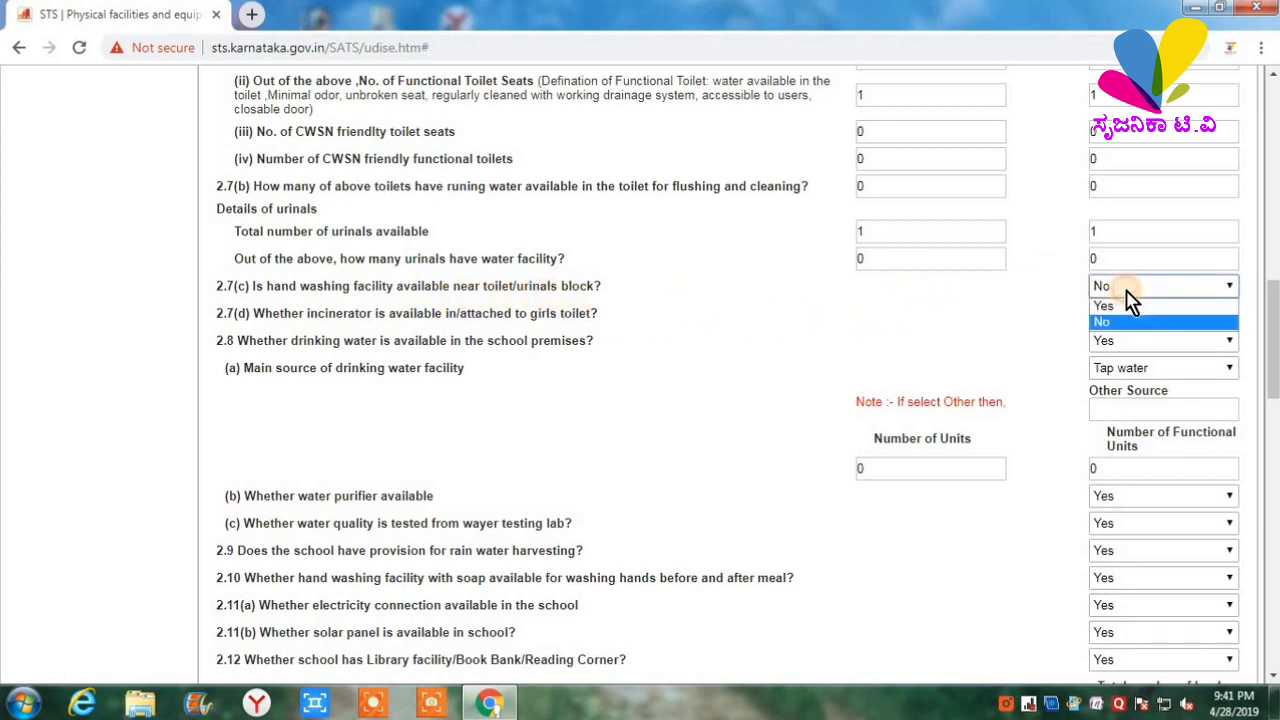
{"action": "left_click", "coordinate": [1111, 306]}
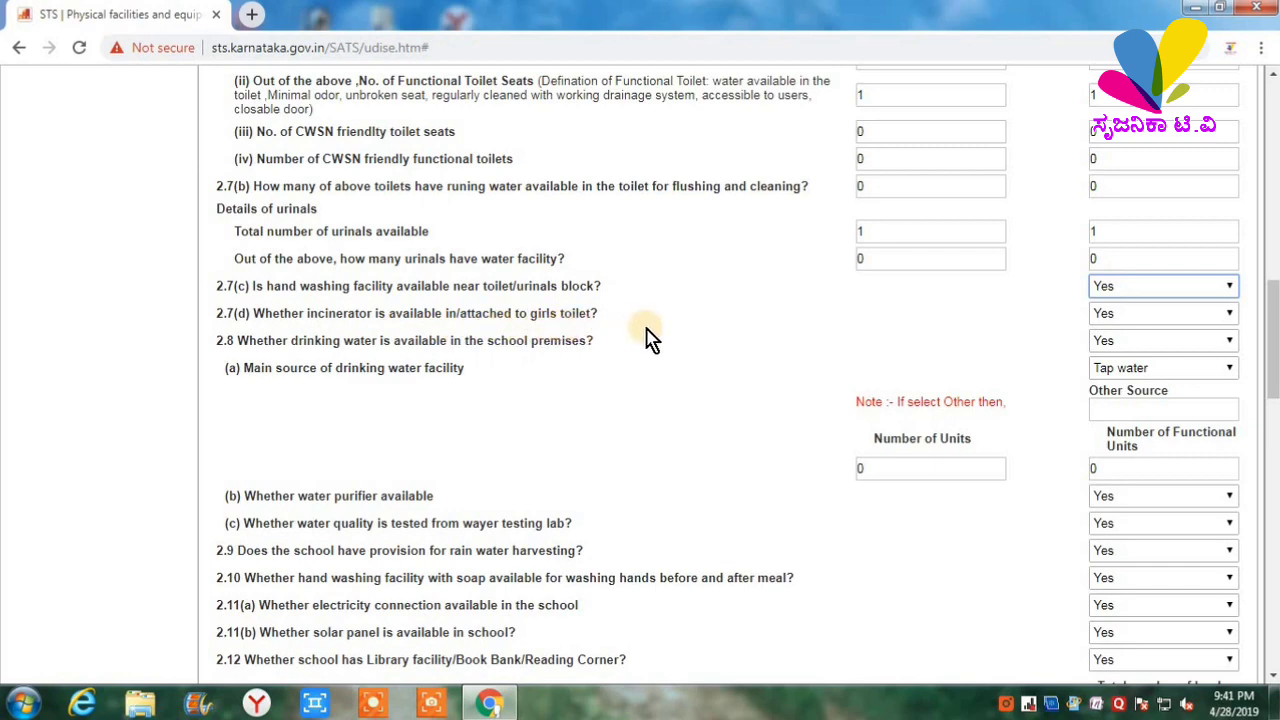
{"action": "scroll", "coordinate": [1025, 373], "scroll_direction": "down", "scroll_amount": 1}
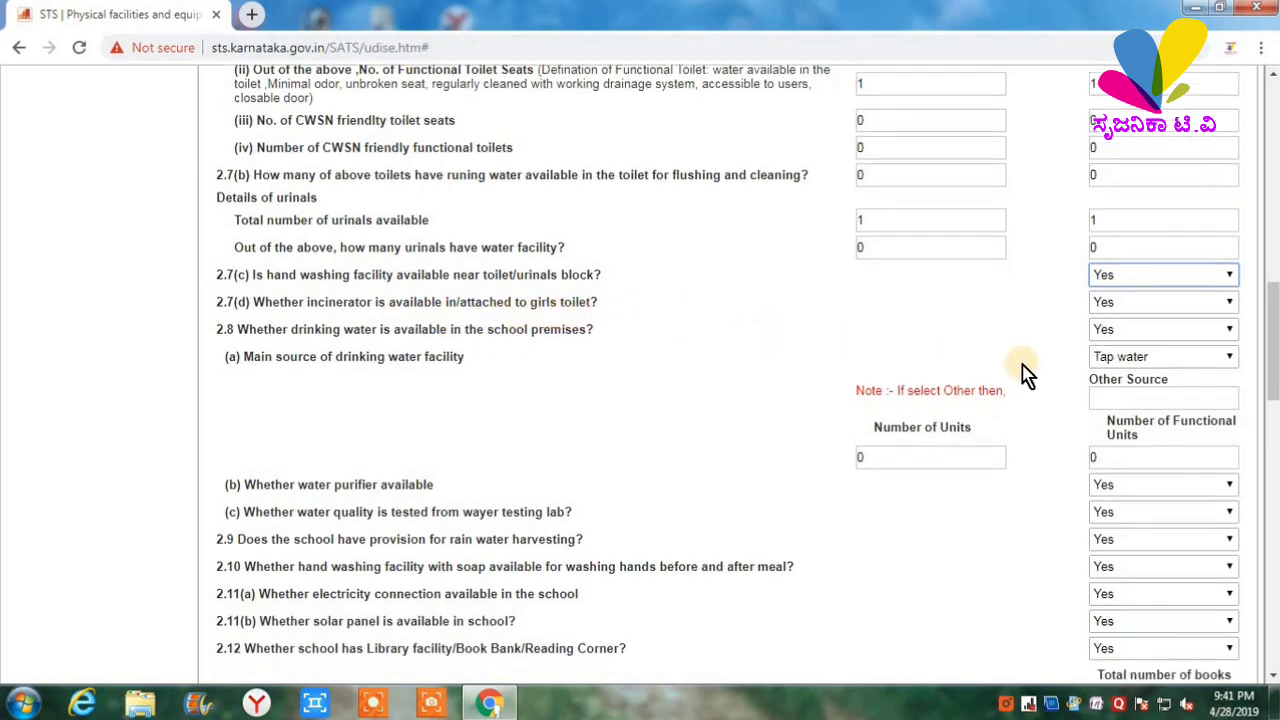